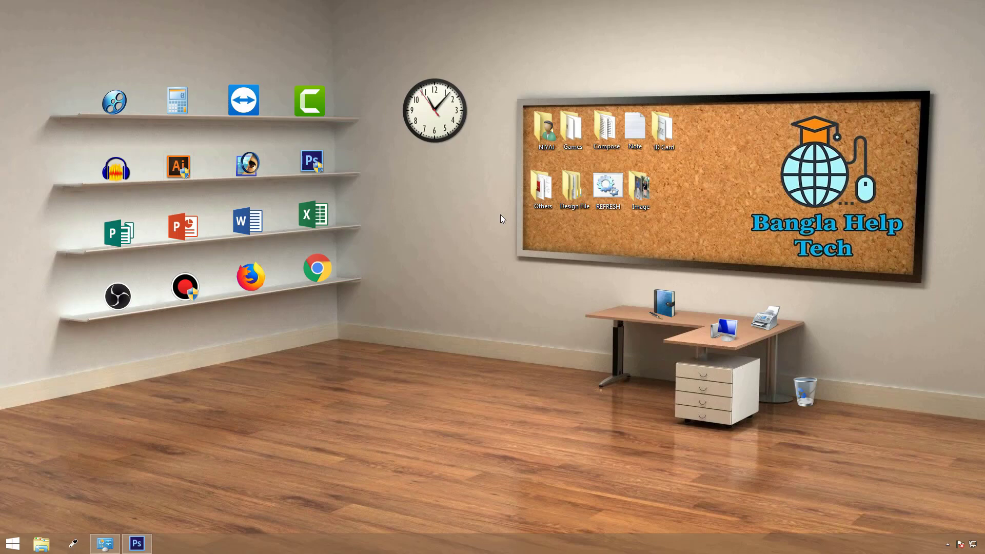
Restore the minimized Photoshop window from the taskbar.
{"action": "left_click", "coordinate": [137, 544]}
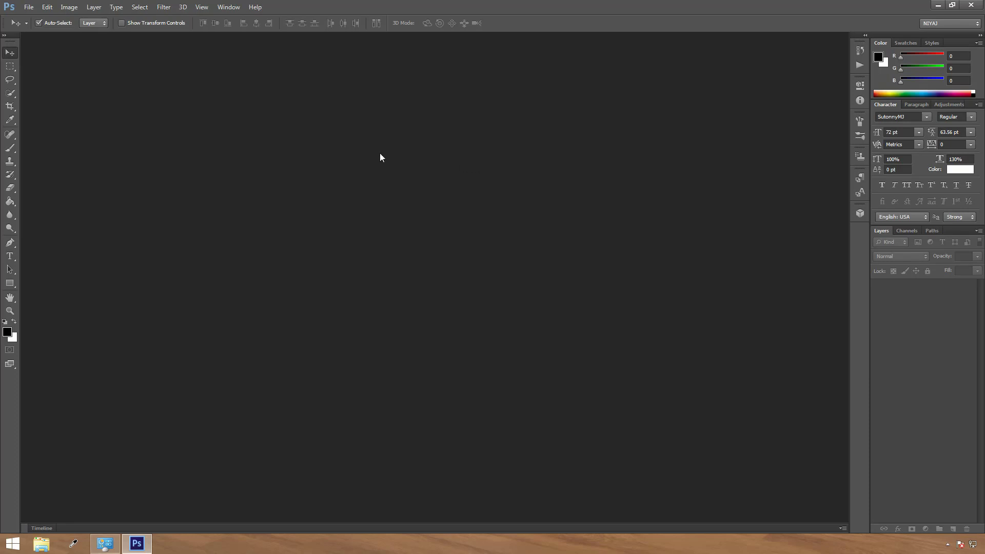
Open blazer-dress-shirt-dress-pants-original-1533.jpg from the Image folder.
{"action": "left_click", "coordinate": [29, 7]}
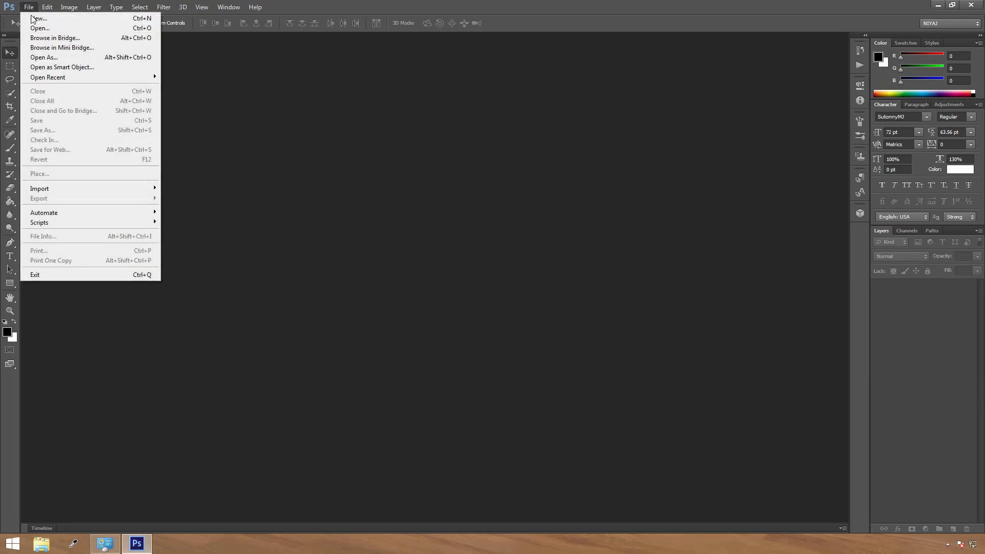
{"action": "left_click", "coordinate": [36, 29]}
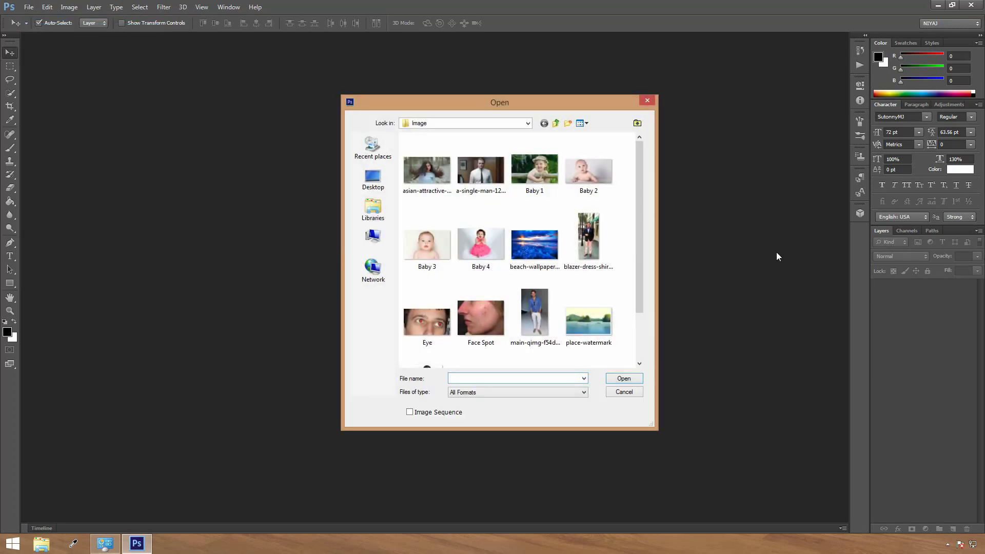
{"action": "scroll", "coordinate": [641, 259], "scroll_direction": "down", "scroll_amount": 1}
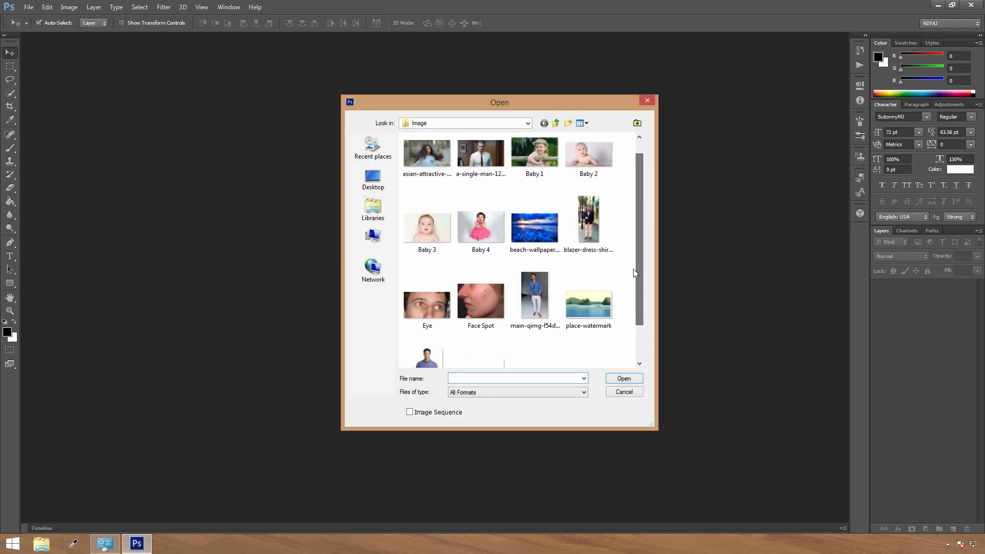
{"action": "left_click", "coordinate": [585, 244]}
{"action": "left_click", "coordinate": [624, 378]}
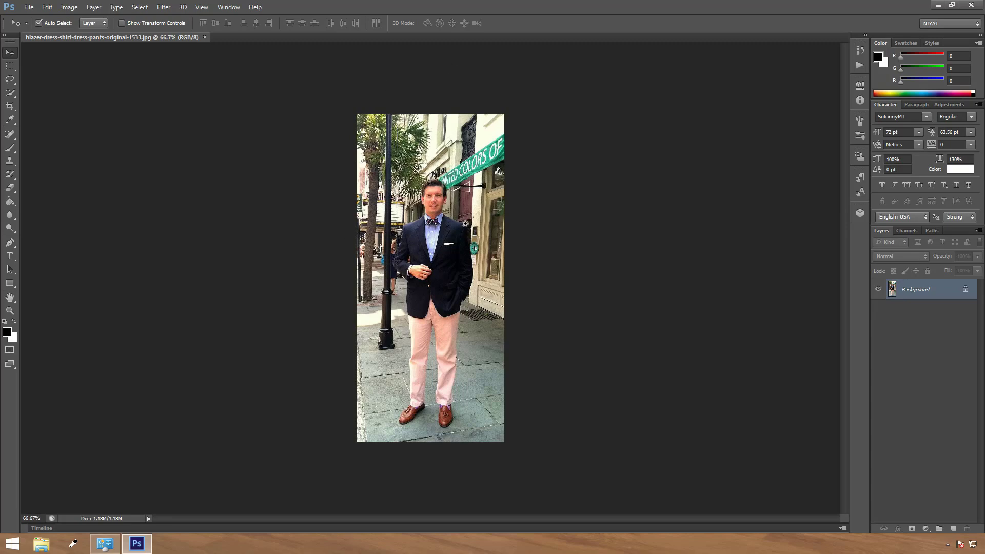
{"action": "left_click", "coordinate": [465, 223]}
{"action": "left_click", "coordinate": [465, 224]}
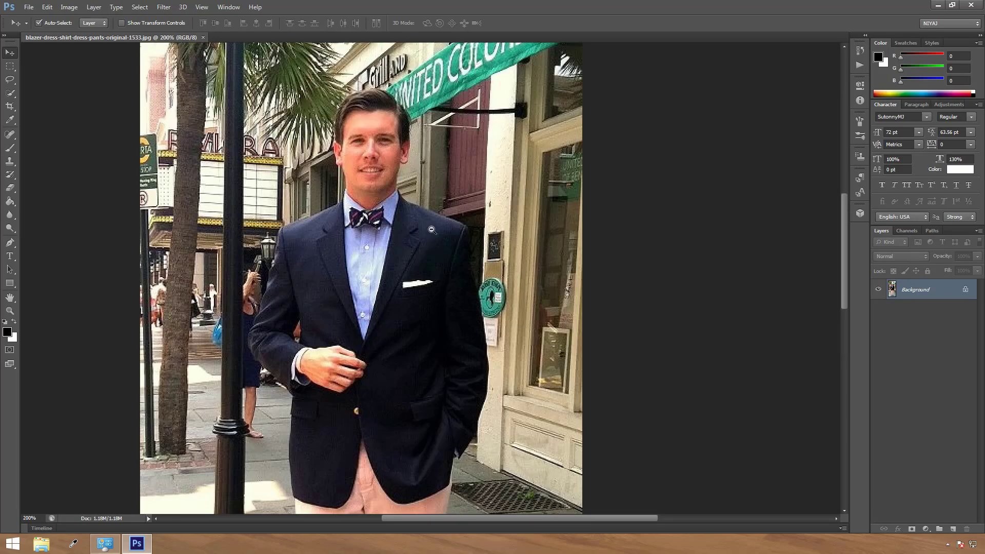
{"action": "left_click", "coordinate": [432, 230], "text": "alt"}
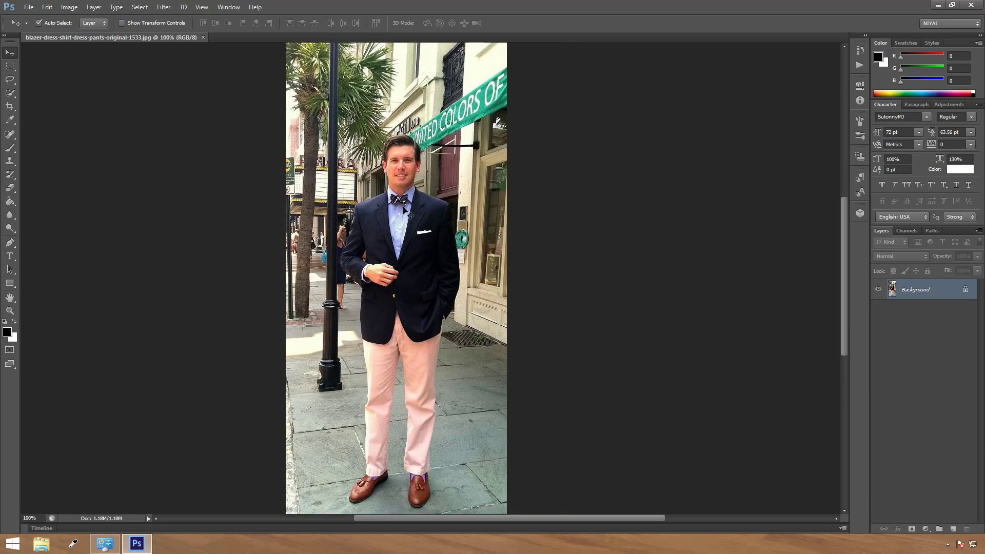
{"action": "scroll", "coordinate": [403, 208], "scroll_direction": "down", "scroll_amount": 3}
{"action": "scroll", "coordinate": [394, 231], "scroll_direction": "up", "scroll_amount": 4}
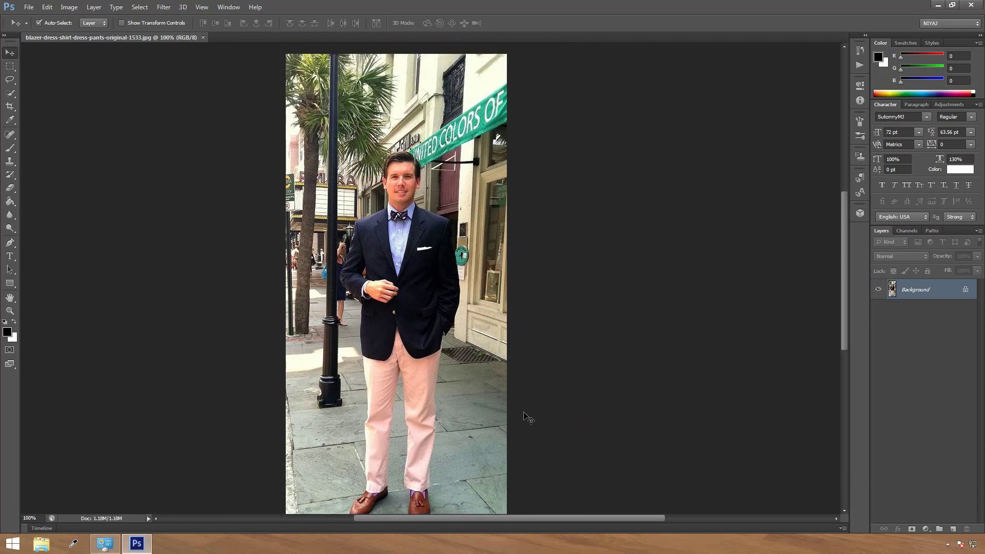
{"action": "scroll", "coordinate": [534, 398], "scroll_direction": "down", "scroll_amount": 3}
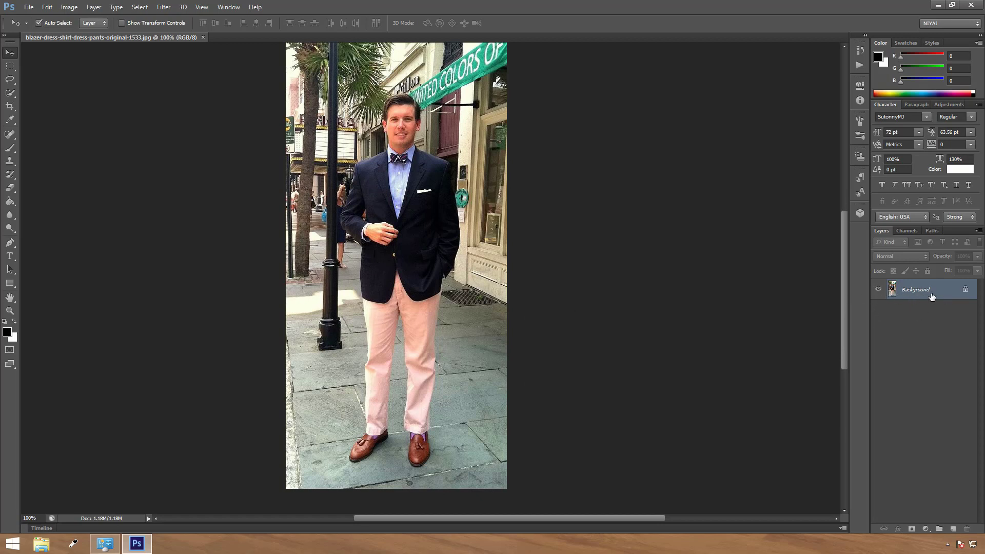
Duplicate the Background layer through its layer menu, then undo the copy.
{"action": "right_click", "coordinate": [933, 295]}
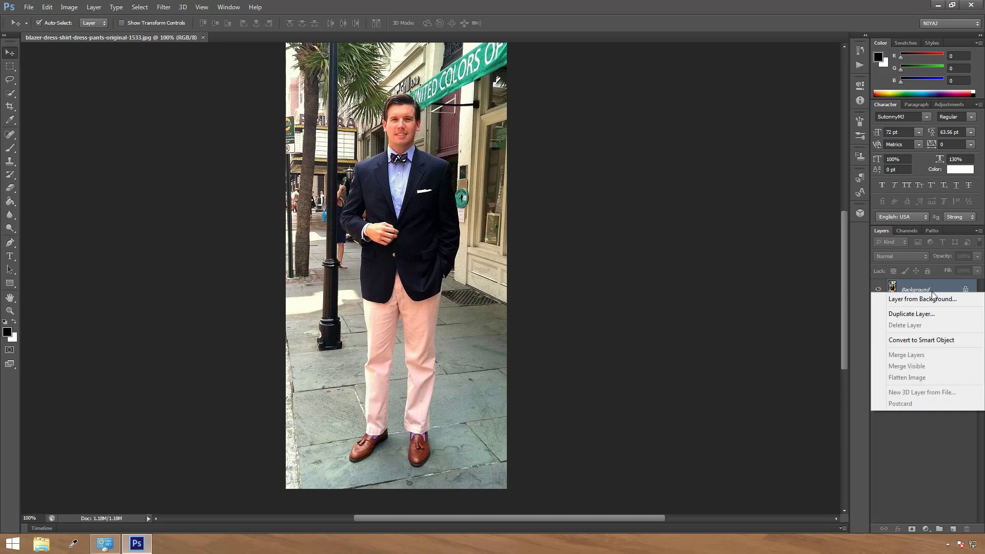
{"action": "left_click", "coordinate": [908, 314]}
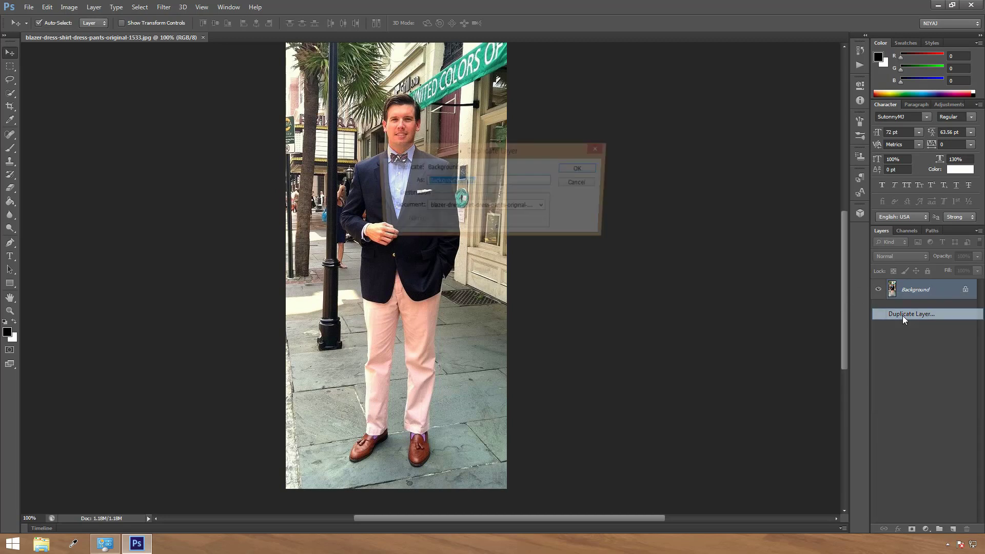
{"action": "left_click", "coordinate": [580, 170]}
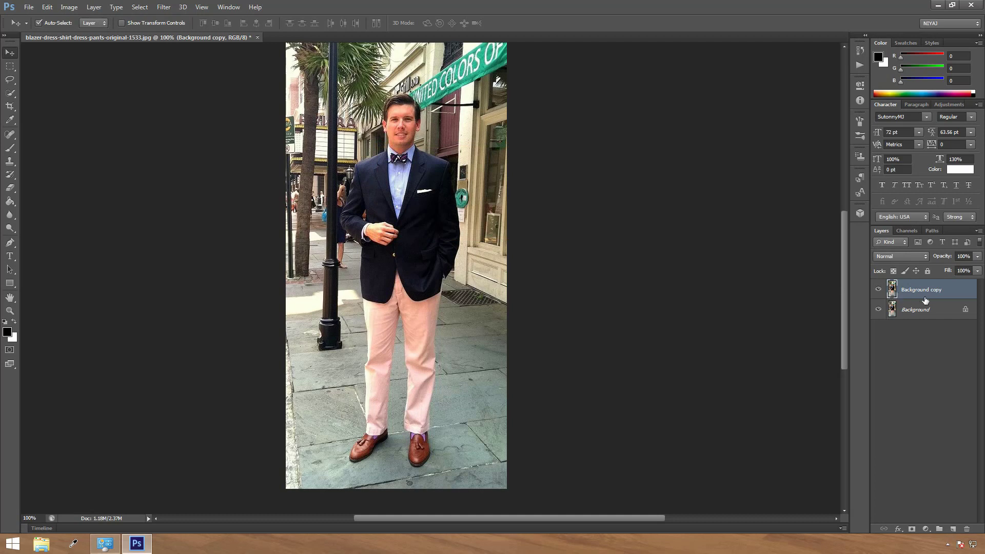
{"action": "key", "text": "ctrl+z"}
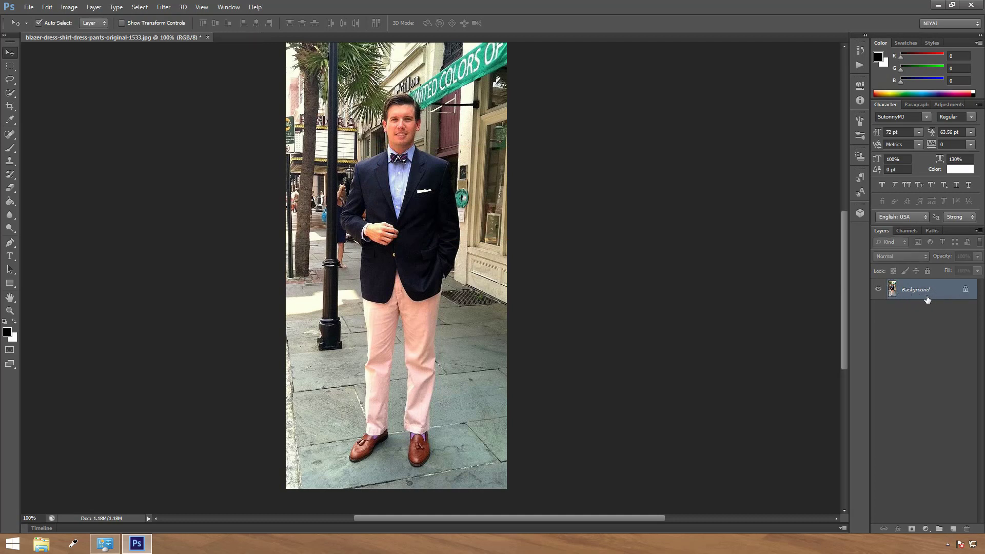
Copy the image onto Layer 1 with Ctrl+J and toggle its visibility to check it.
{"action": "key", "text": "ctrl+j"}
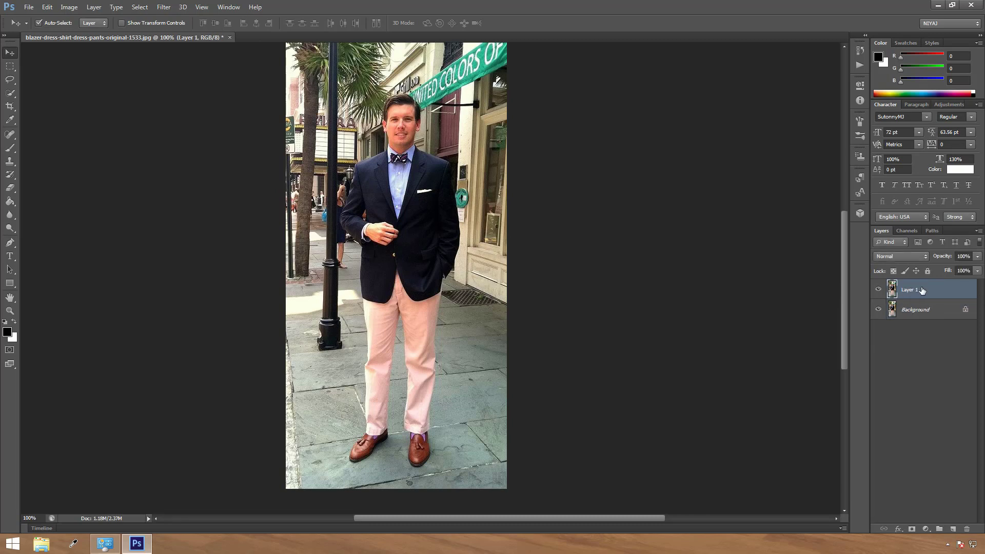
{"action": "left_click", "coordinate": [879, 289]}
{"action": "left_click", "coordinate": [878, 290]}
{"action": "scroll", "coordinate": [359, 277], "scroll_direction": "up", "scroll_amount": 2}
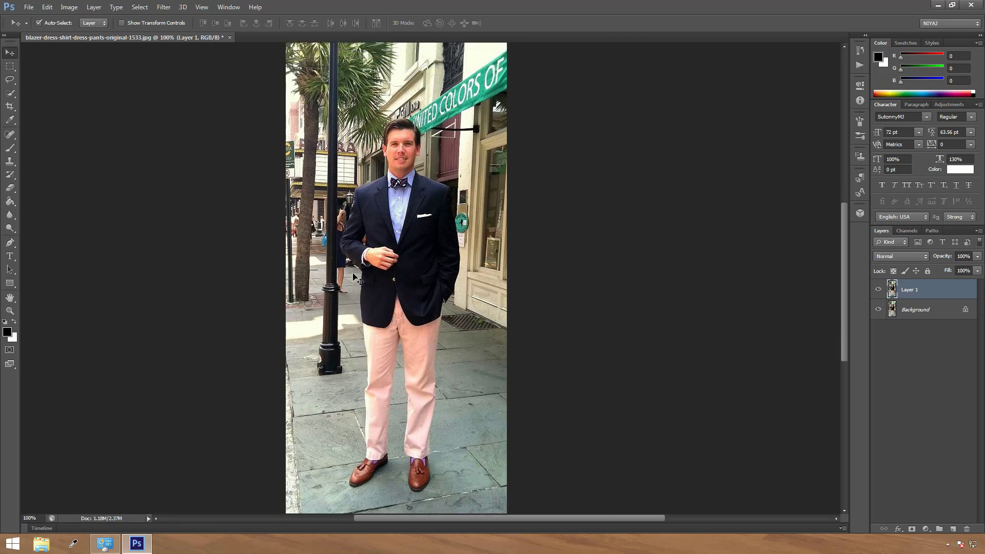
{"action": "scroll", "coordinate": [354, 275], "scroll_direction": "down", "scroll_amount": 2}
{"action": "scroll", "coordinate": [360, 241], "scroll_direction": "up", "scroll_amount": 3}
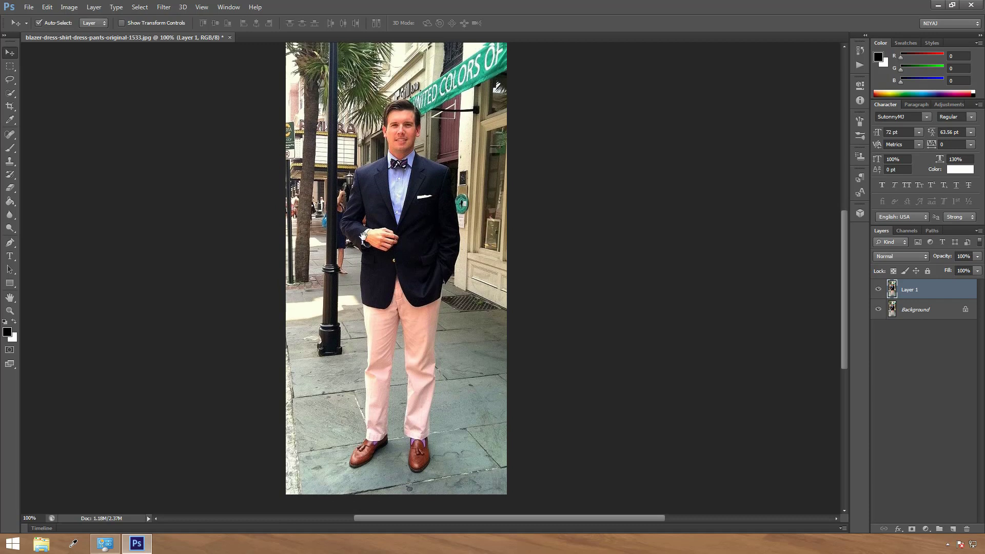
{"action": "scroll", "coordinate": [361, 230], "scroll_direction": "down", "scroll_amount": 1}
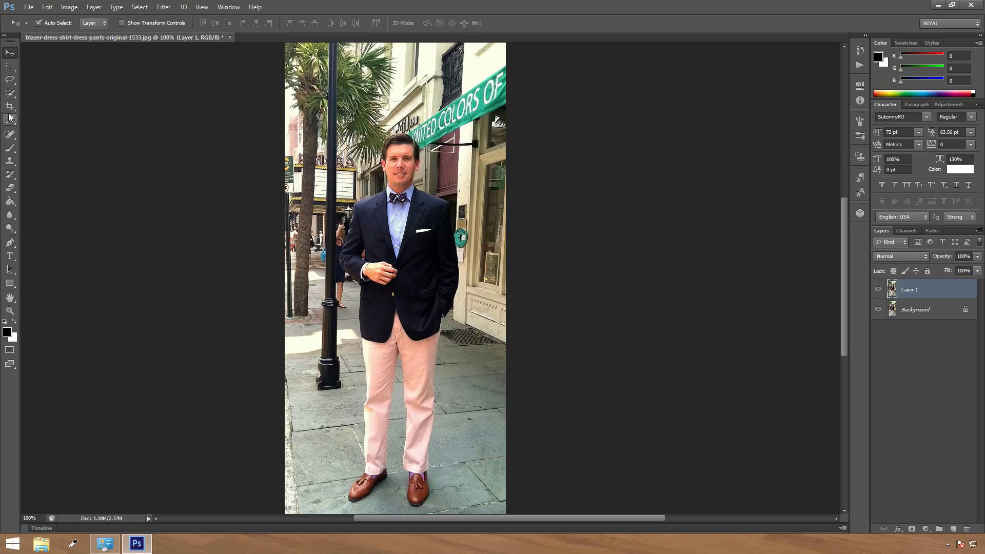
Paint a Quick Selection over the palm, lamp post, sidewalk and pavement behind the man.
{"action": "left_click", "coordinate": [10, 96]}
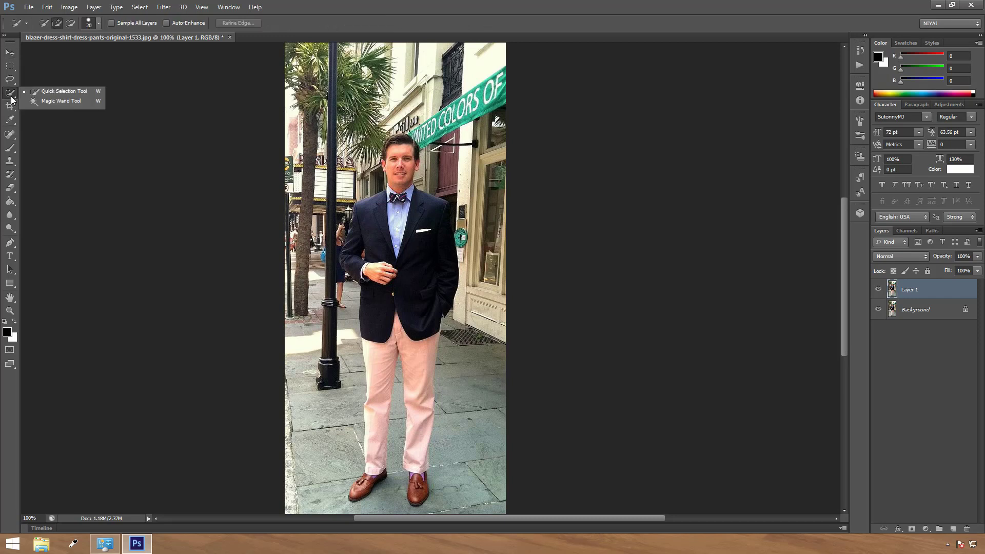
{"action": "left_click", "coordinate": [73, 92]}
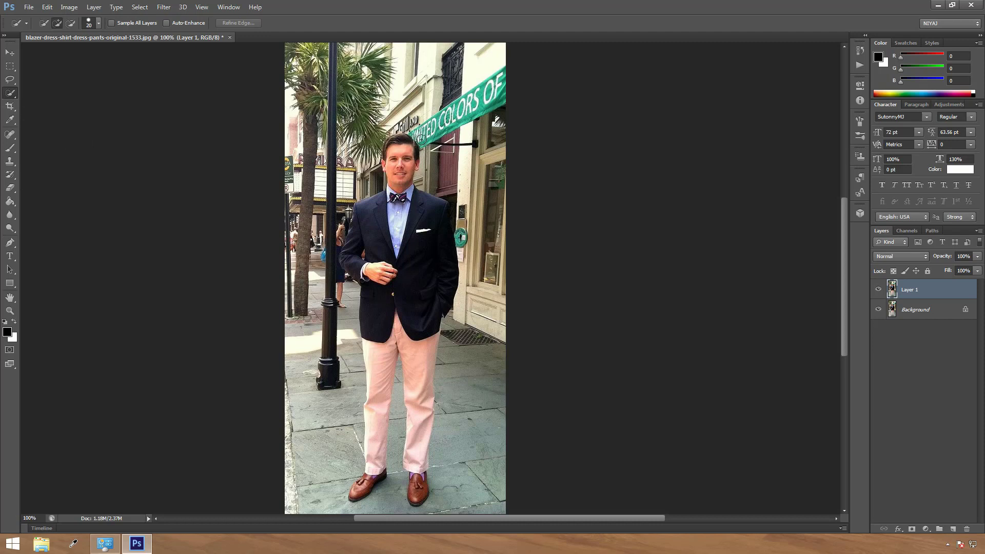
{"action": "mouse_move", "coordinate": [333, 180]}
{"action": "left_mouse_down"}
{"action": "mouse_move", "coordinate": [347, 124]}
{"action": "mouse_move", "coordinate": [381, 73]}
{"action": "mouse_move", "coordinate": [456, 151]}
{"action": "mouse_move", "coordinate": [483, 277]}
{"action": "left_mouse_up"}
{"action": "mouse_move", "coordinate": [484, 396]}
{"action": "left_mouse_down"}
{"action": "mouse_move", "coordinate": [473, 302]}
{"action": "mouse_move", "coordinate": [436, 411]}
{"action": "mouse_move", "coordinate": [479, 479]}
{"action": "left_mouse_up"}
{"action": "left_click", "coordinate": [397, 503]}
{"action": "mouse_move", "coordinate": [398, 502]}
{"action": "left_mouse_down"}
{"action": "mouse_move", "coordinate": [343, 488]}
{"action": "mouse_move", "coordinate": [299, 443]}
{"action": "left_mouse_up"}
{"action": "mouse_move", "coordinate": [293, 320]}
{"action": "left_mouse_down"}
{"action": "mouse_move", "coordinate": [308, 100]}
{"action": "mouse_move", "coordinate": [289, 169]}
{"action": "mouse_move", "coordinate": [344, 37]}
{"action": "mouse_move", "coordinate": [330, 54]}
{"action": "mouse_move", "coordinate": [311, 54]}
{"action": "mouse_move", "coordinate": [300, 83]}
{"action": "left_mouse_up"}
{"action": "mouse_move", "coordinate": [316, 269]}
{"action": "left_mouse_down"}
{"action": "mouse_move", "coordinate": [334, 187]}
{"action": "mouse_move", "coordinate": [295, 303]}
{"action": "left_mouse_up"}
{"action": "key", "text": "ctrl+z"}
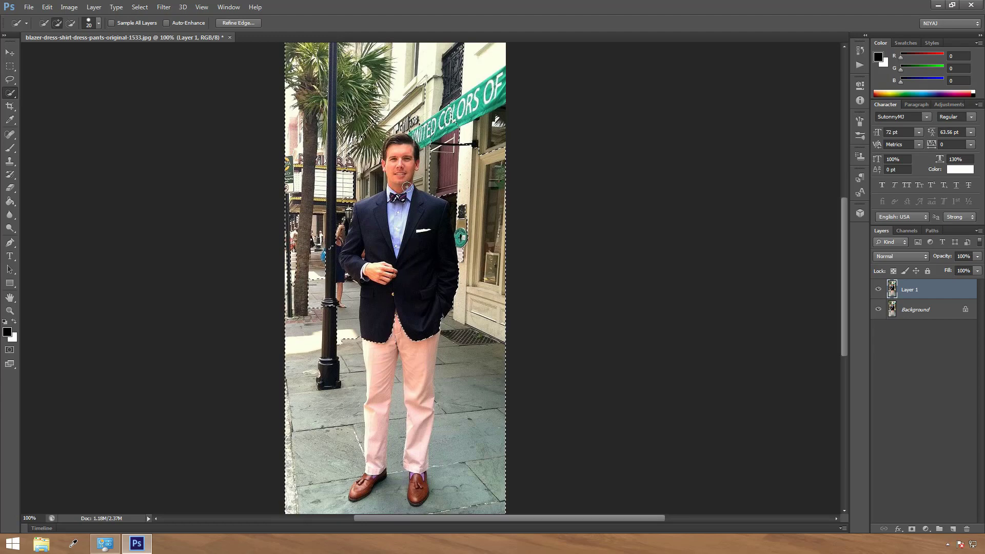
At 200% zoom, add the palm fronds and lamp post with a size-35 brush.
{"action": "left_click", "coordinate": [395, 261]}
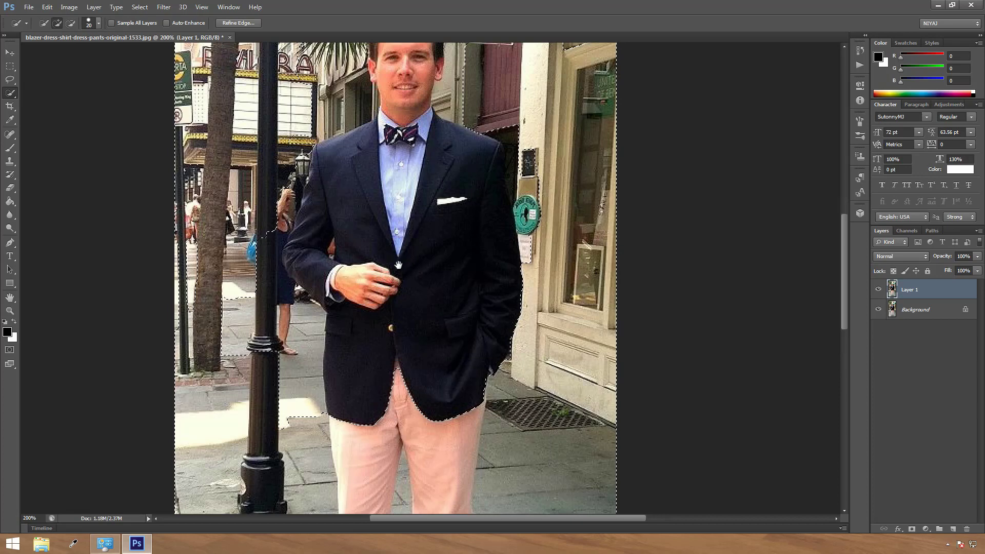
{"action": "scroll", "coordinate": [399, 308], "scroll_direction": "up", "scroll_amount": 3}
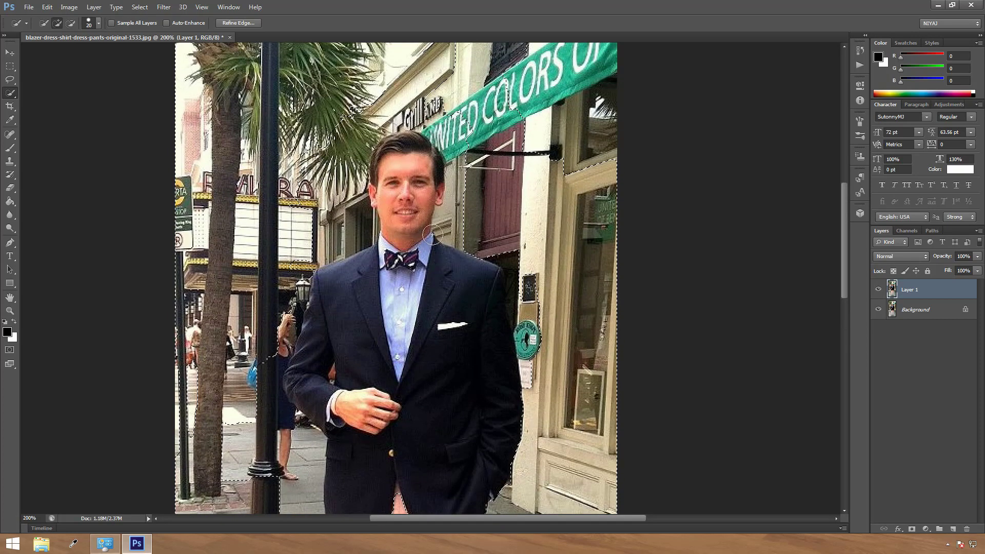
{"action": "left_click_drag", "start_coordinate": [389, 178], "coordinate": [392, 255]}
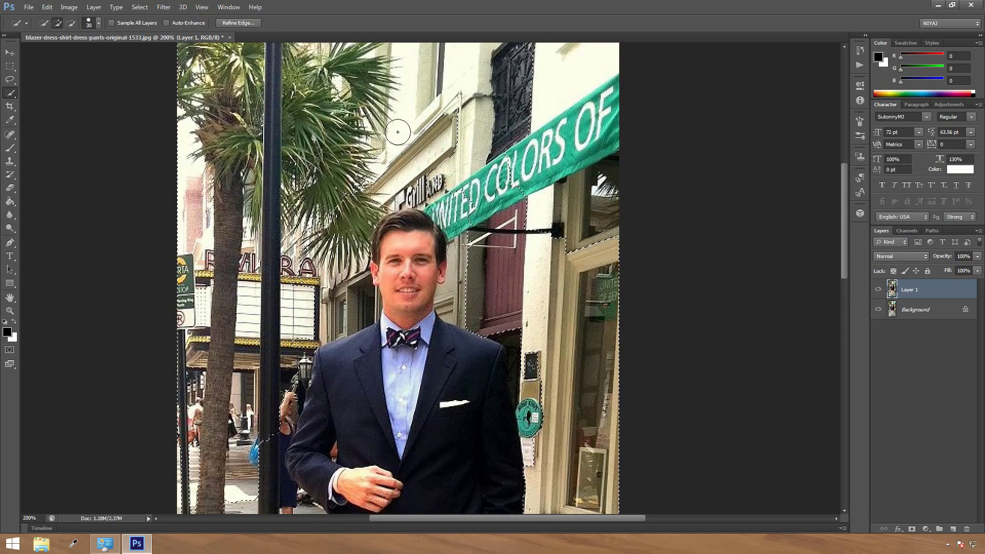
{"action": "key", "text": "bracketright"}
{"action": "key", "text": "bracketright"}
{"action": "key", "text": "bracketright"}
{"action": "mouse_move", "coordinate": [278, 126]}
{"action": "left_mouse_down"}
{"action": "mouse_move", "coordinate": [265, 93]}
{"action": "mouse_move", "coordinate": [385, 164]}
{"action": "mouse_move", "coordinate": [318, 282]}
{"action": "mouse_move", "coordinate": [262, 442]}
{"action": "mouse_move", "coordinate": [377, 343]}
{"action": "mouse_move", "coordinate": [343, 287]}
{"action": "mouse_move", "coordinate": [346, 249]}
{"action": "mouse_move", "coordinate": [331, 225]}
{"action": "mouse_move", "coordinate": [430, 176]}
{"action": "mouse_move", "coordinate": [475, 241]}
{"action": "mouse_move", "coordinate": [457, 207]}
{"action": "mouse_move", "coordinate": [464, 283]}
{"action": "mouse_move", "coordinate": [454, 295]}
{"action": "mouse_move", "coordinate": [442, 288]}
{"action": "mouse_move", "coordinate": [406, 172]}
{"action": "mouse_move", "coordinate": [375, 202]}
{"action": "mouse_move", "coordinate": [322, 184]}
{"action": "mouse_move", "coordinate": [336, 215]}
{"action": "mouse_move", "coordinate": [308, 252]}
{"action": "left_mouse_up"}
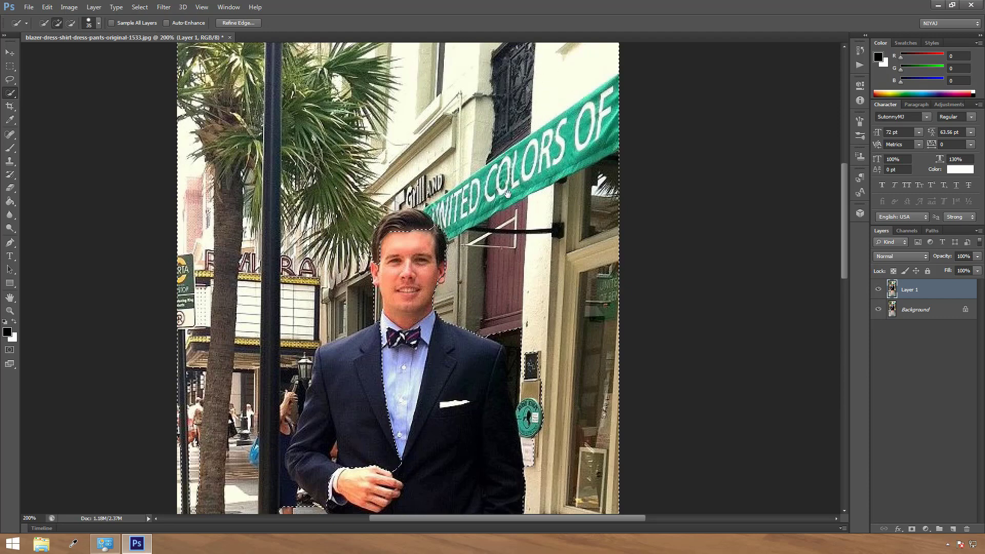
Subtract the left trouser leg from the background selection.
{"action": "left_click_drag", "start_coordinate": [382, 513], "coordinate": [398, 282]}
{"action": "scroll", "coordinate": [398, 282], "scroll_direction": "down", "scroll_amount": 5}
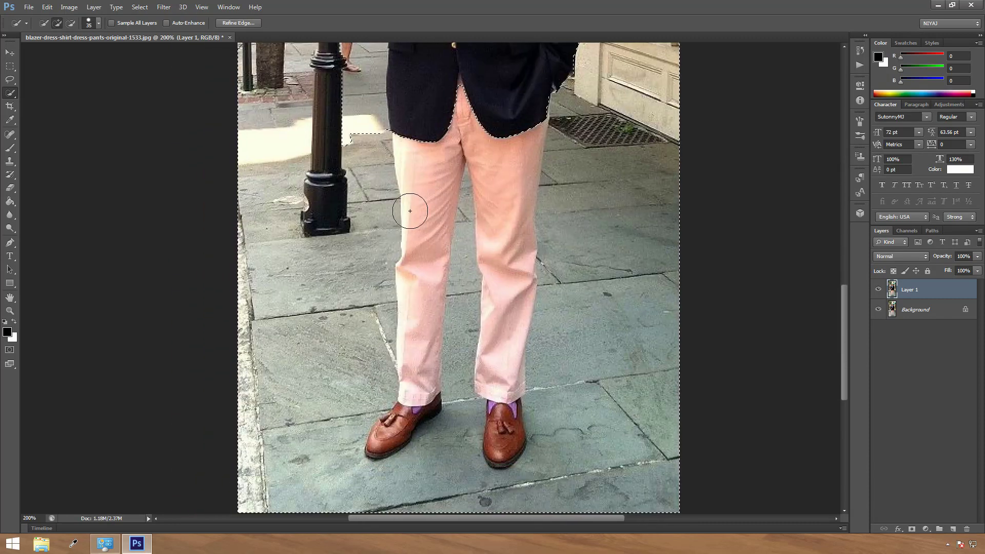
{"action": "scroll", "coordinate": [396, 240], "scroll_direction": "up", "scroll_amount": 3}
{"action": "key", "text": "alt"}
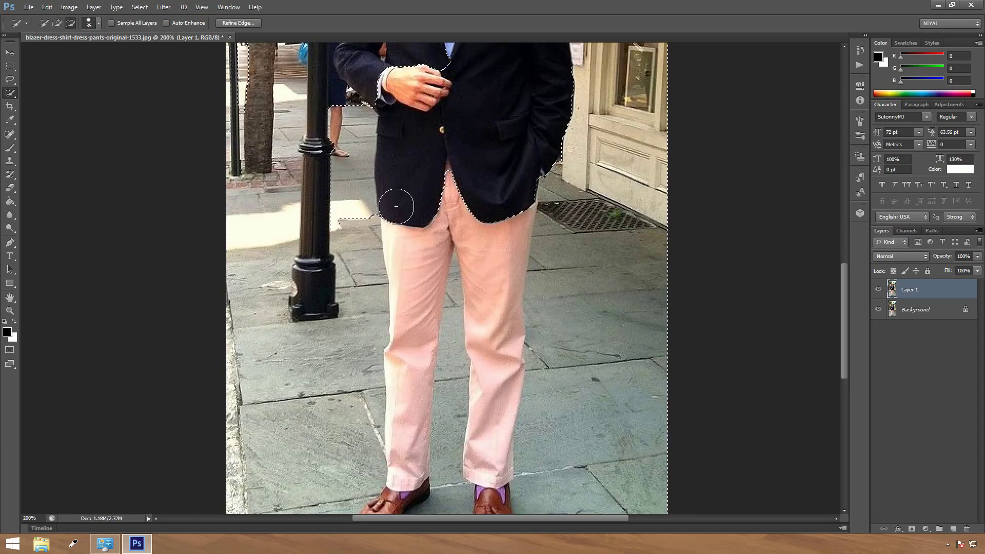
{"action": "mouse_move", "coordinate": [397, 321]}
{"action": "left_mouse_down"}
{"action": "mouse_move", "coordinate": [431, 308]}
{"action": "mouse_move", "coordinate": [392, 480]}
{"action": "left_mouse_up"}
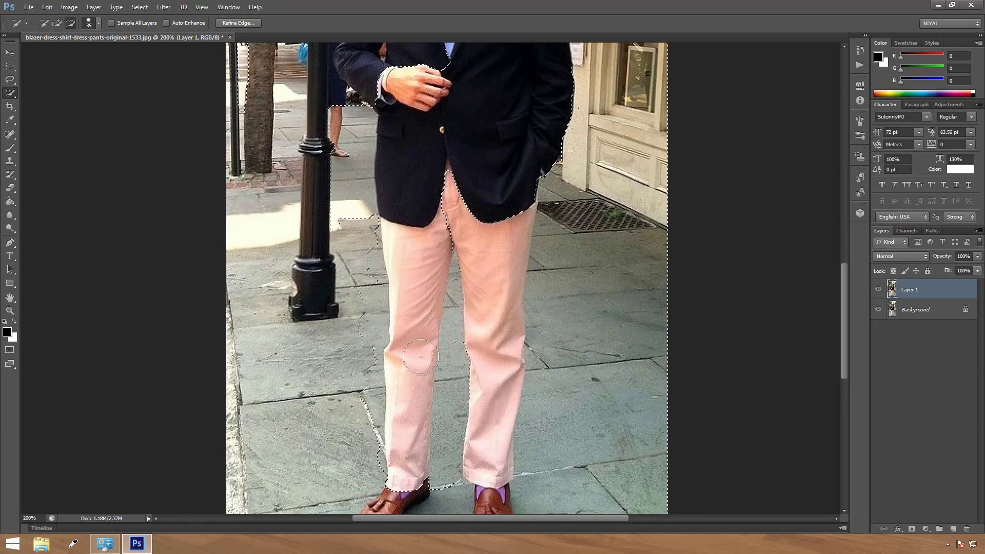
{"action": "scroll", "coordinate": [425, 270], "scroll_direction": "up", "scroll_amount": 9}
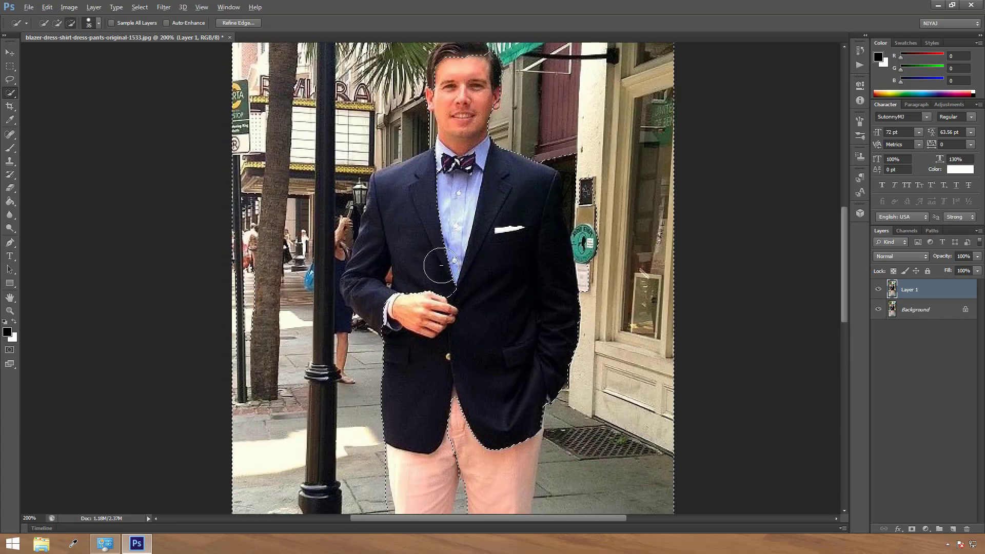
{"action": "scroll", "coordinate": [361, 323], "scroll_direction": "up", "scroll_amount": 5}
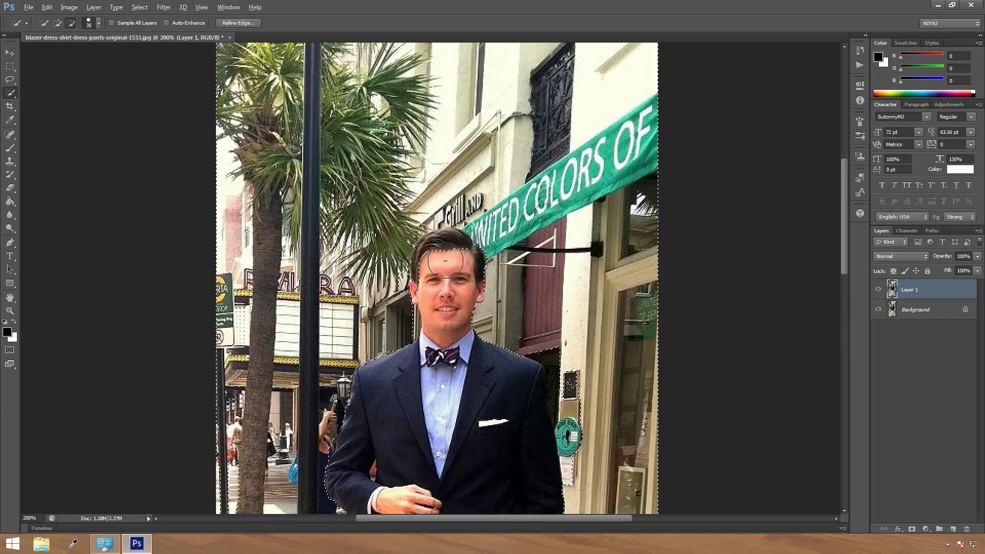
{"action": "left_click_drag", "start_coordinate": [538, 317], "coordinate": [476, 197]}
{"action": "scroll", "coordinate": [486, 298], "scroll_direction": "down", "scroll_amount": 5}
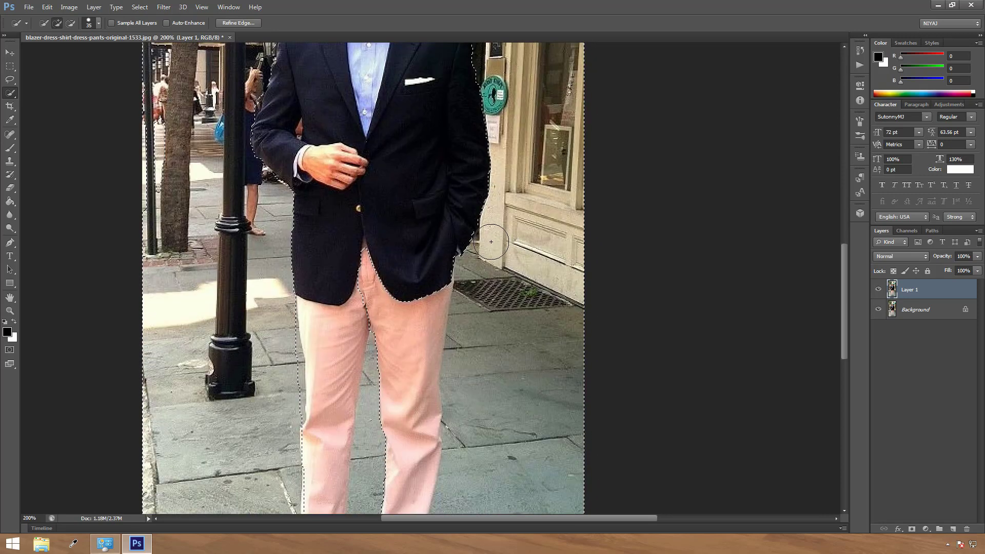
{"action": "scroll", "coordinate": [486, 298], "scroll_direction": "down", "scroll_amount": 5}
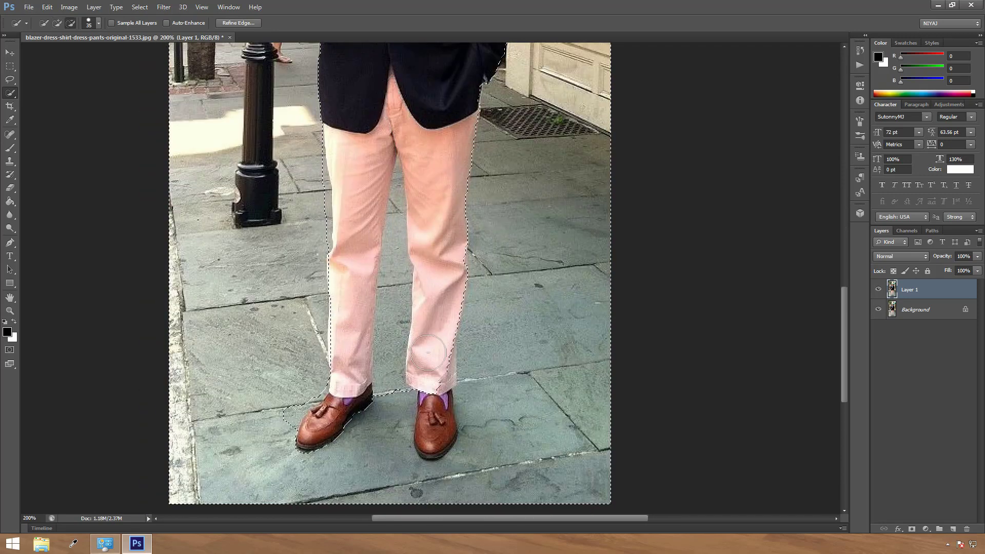
Add the gap between the legs with a size-8 brush, tidy it at size 20, and add pavement by the left leg.
{"action": "key", "text": "bracketleft"}
{"action": "key", "text": "bracketleft"}
{"action": "key", "text": "bracketleft"}
{"action": "key", "text": "bracketleft"}
{"action": "key", "text": "bracketleft"}
{"action": "key", "text": "bracketleft"}
{"action": "key", "text": "bracketleft"}
{"action": "left_click_drag", "start_coordinate": [378, 418], "coordinate": [394, 166]}
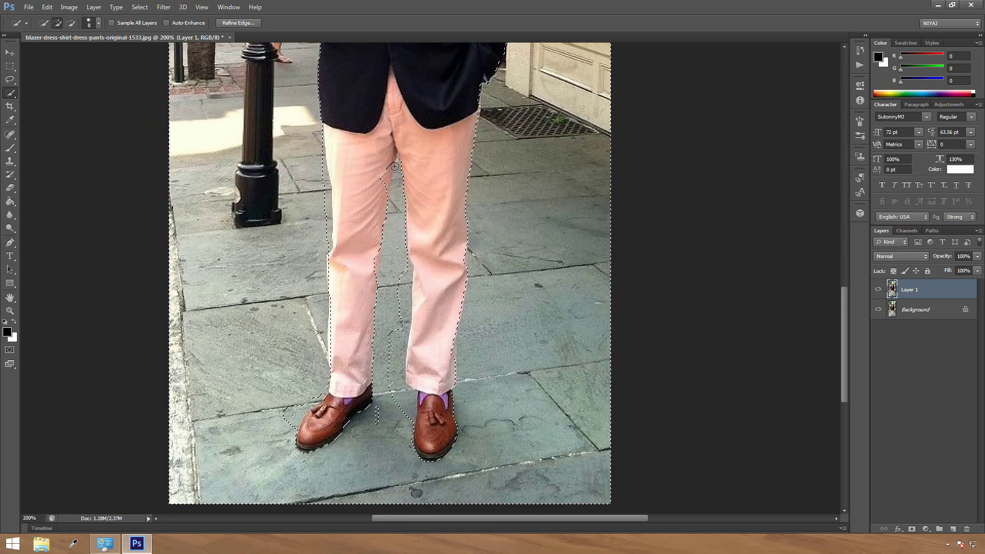
{"action": "key", "text": "bracketright"}
{"action": "key", "text": "bracketright"}
{"action": "key", "text": "bracketright"}
{"action": "key", "text": "bracketright"}
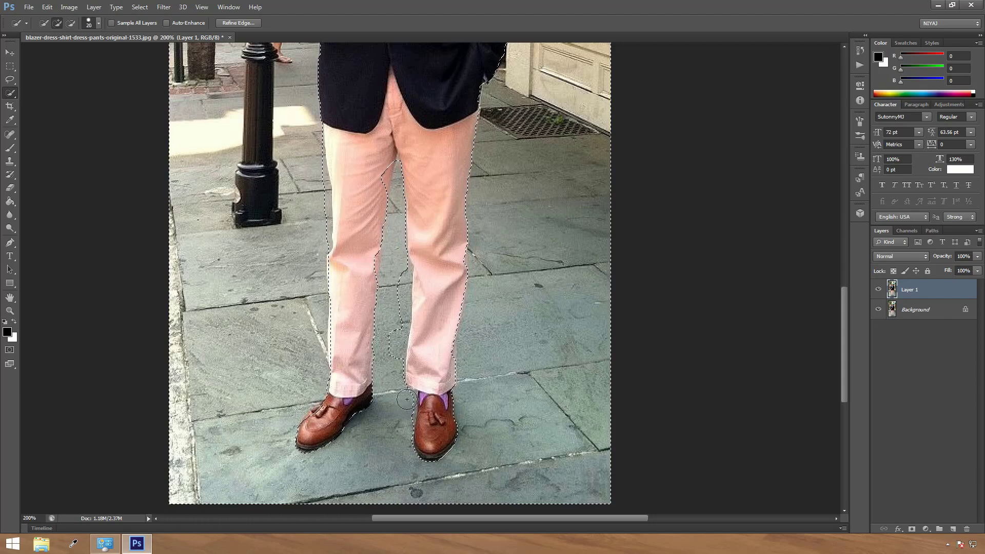
{"action": "left_click_drag", "start_coordinate": [393, 256], "coordinate": [393, 367]}
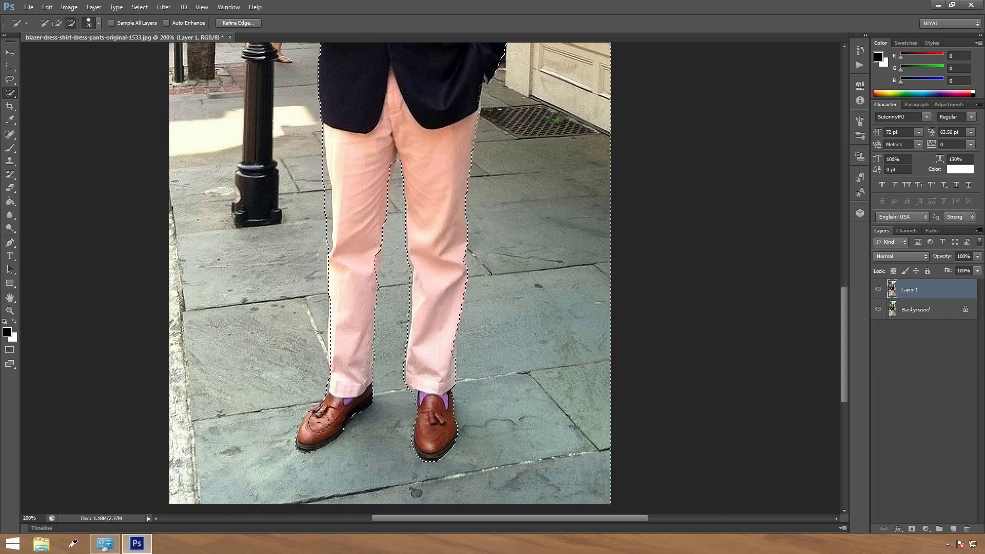
{"action": "scroll", "coordinate": [398, 271], "scroll_direction": "down", "scroll_amount": 2}
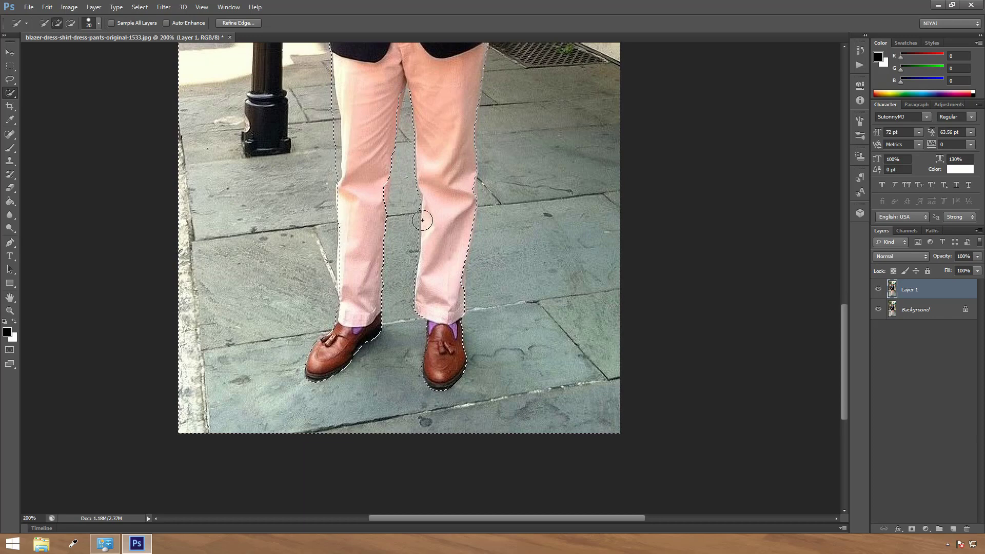
{"action": "scroll", "coordinate": [354, 179], "scroll_direction": "up", "scroll_amount": 2}
{"action": "scroll", "coordinate": [385, 279], "scroll_direction": "up", "scroll_amount": 1}
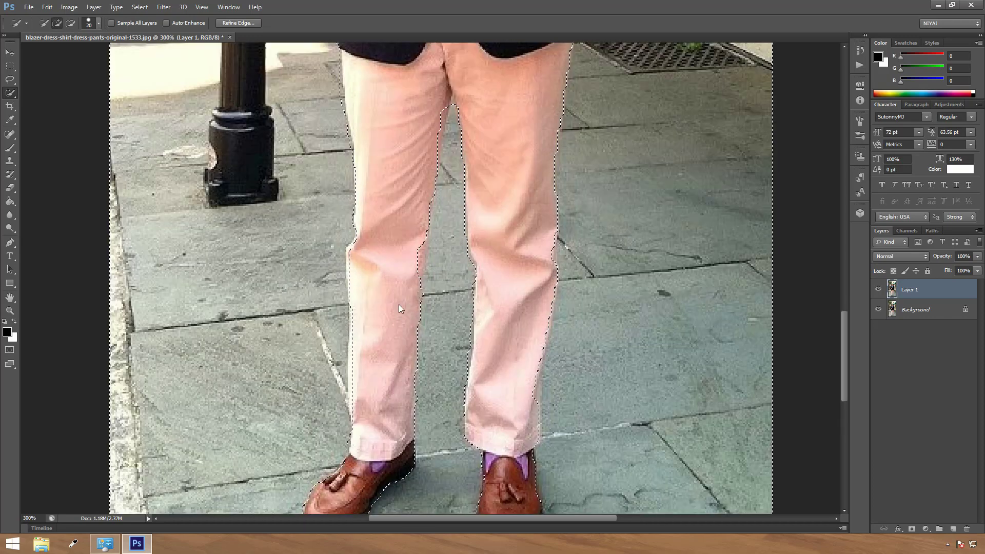
{"action": "left_click", "coordinate": [334, 408]}
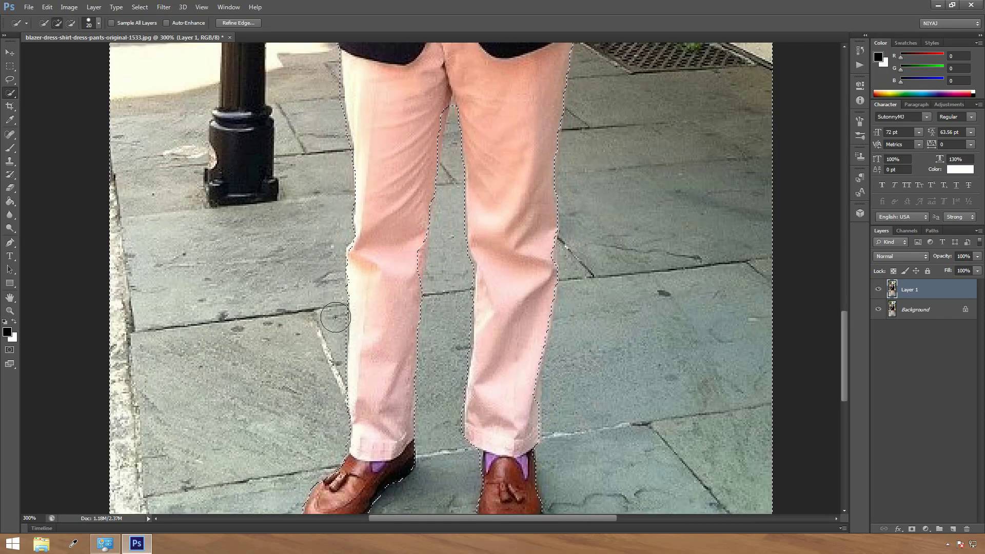
{"action": "scroll", "coordinate": [330, 202], "scroll_direction": "up", "scroll_amount": 2}
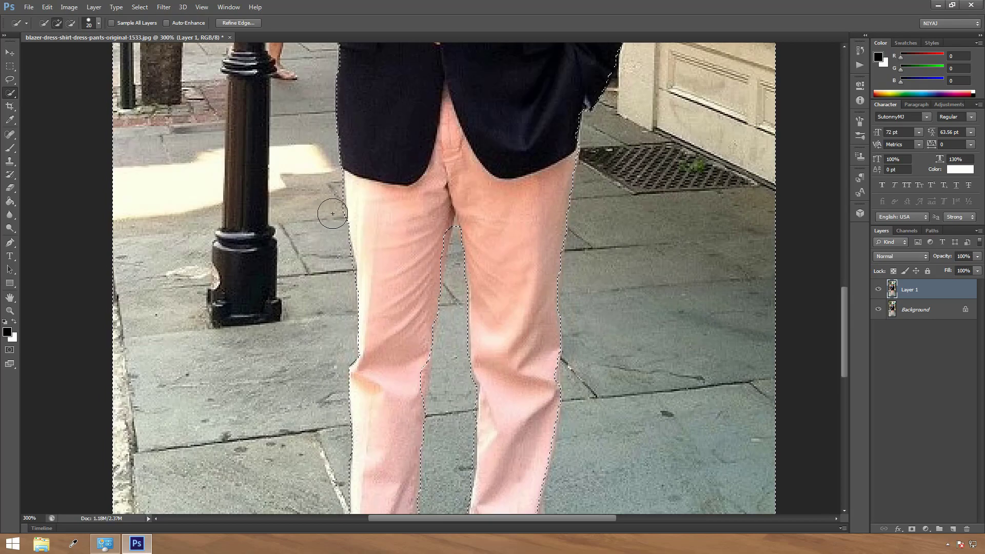
Switch Quick Selection to subtract mode and inspect the outline at 100% zoom before zooming out.
{"action": "left_click", "coordinate": [71, 23]}
{"action": "scroll", "coordinate": [483, 179], "scroll_direction": "right", "scroll_amount": 3}
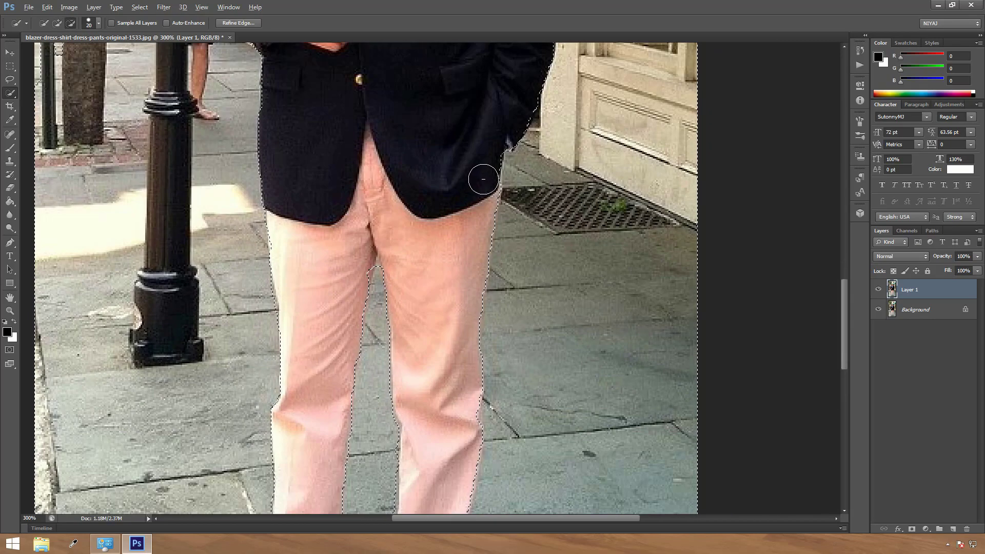
{"action": "scroll", "coordinate": [483, 179], "scroll_direction": "down", "scroll_amount": 5}
{"action": "scroll", "coordinate": [411, 257], "scroll_direction": "down", "scroll_amount": 5}
{"action": "scroll", "coordinate": [323, 323], "scroll_direction": "up", "scroll_amount": 5}
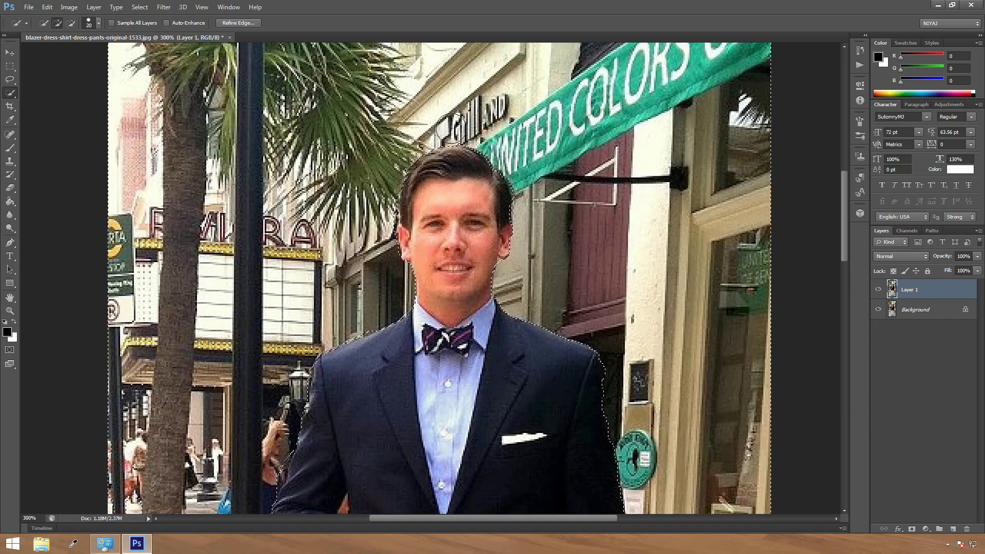
{"action": "scroll", "coordinate": [451, 128], "scroll_direction": "down", "scroll_amount": 3}
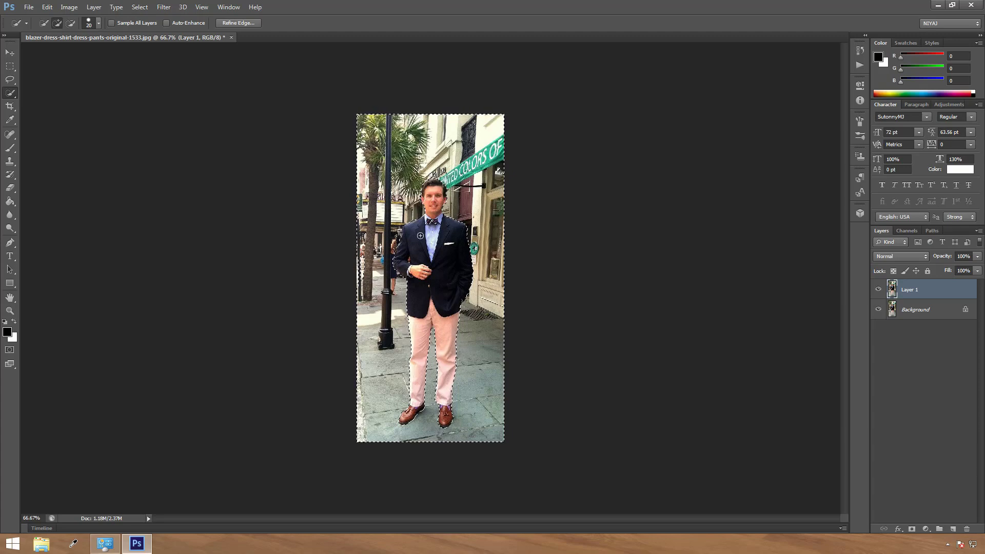
{"action": "key", "text": "ctrl+plus"}
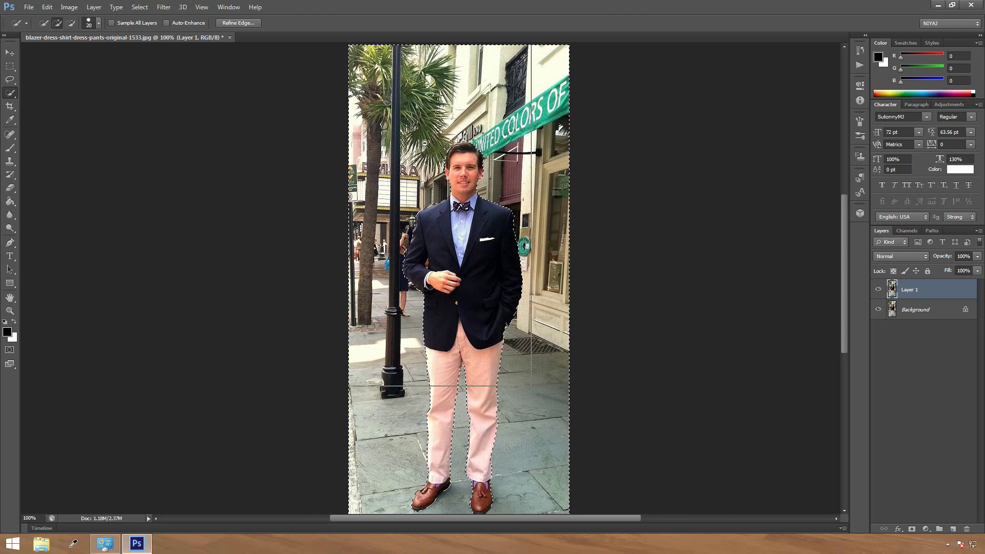
{"action": "key", "text": "ctrl+minus"}
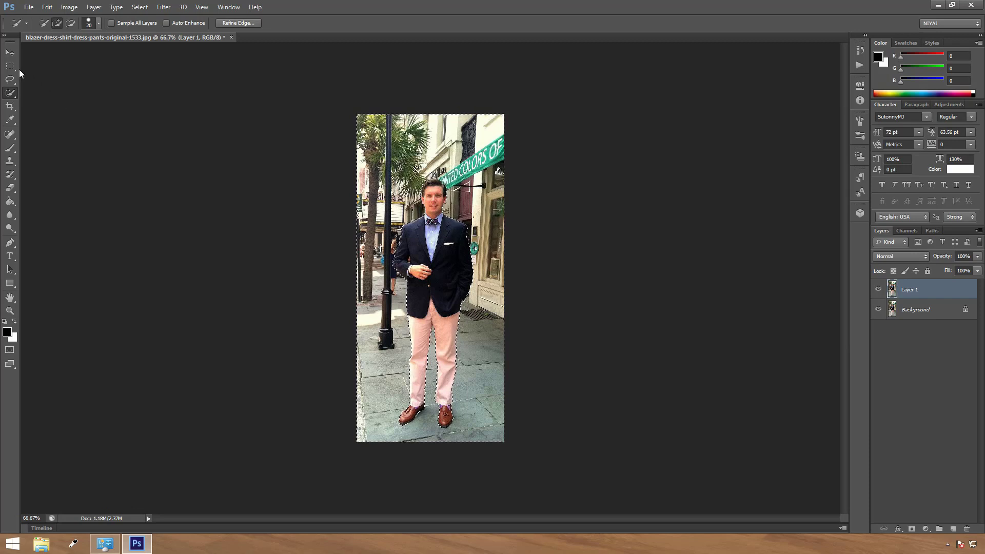
{"action": "left_click", "coordinate": [9, 53]}
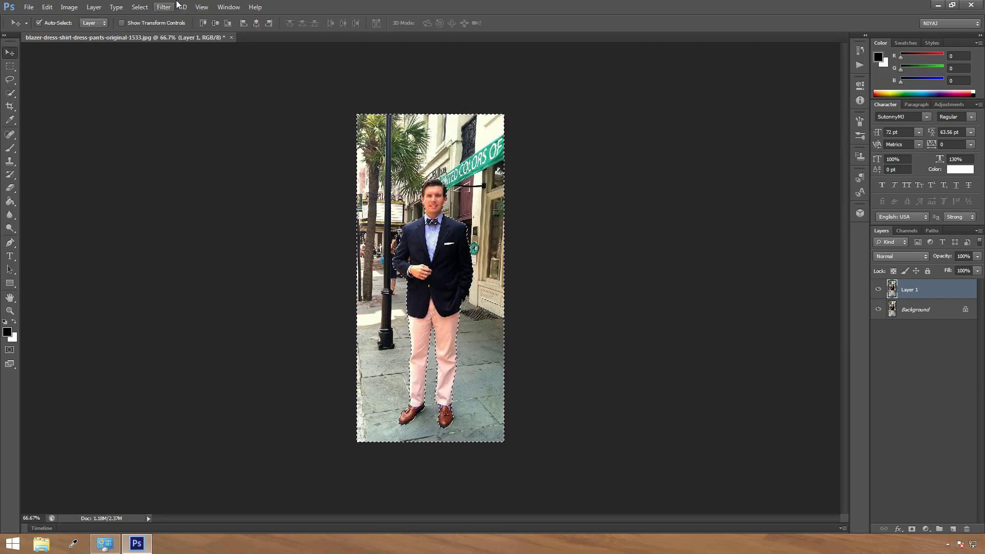
{"action": "left_click", "coordinate": [140, 8]}
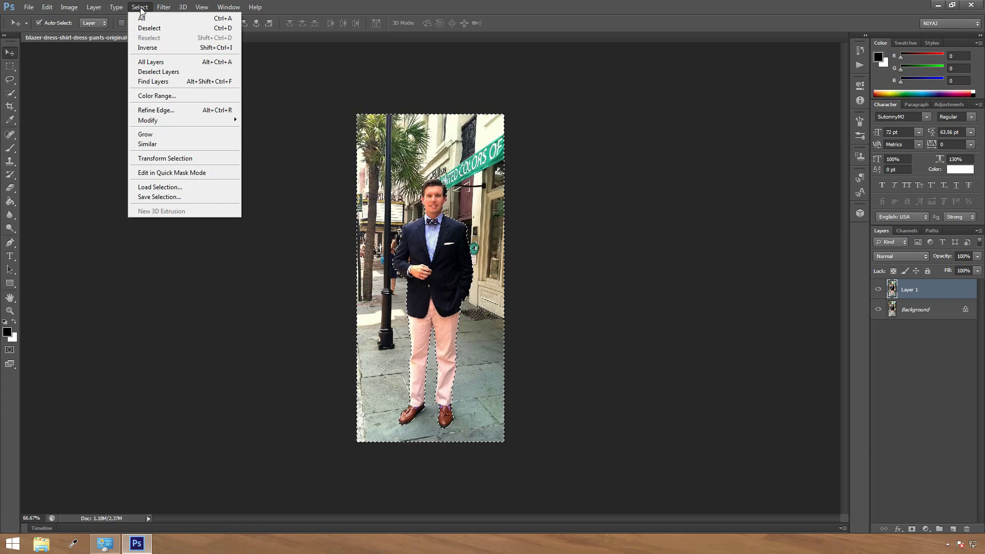
{"action": "left_click", "coordinate": [169, 48]}
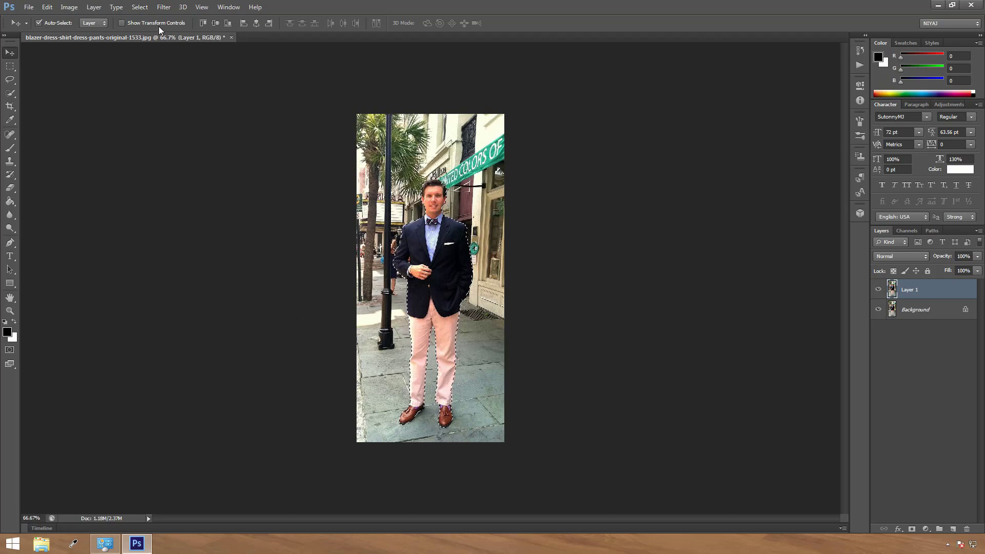
{"action": "left_click", "coordinate": [140, 8]}
{"action": "left_click", "coordinate": [143, 48]}
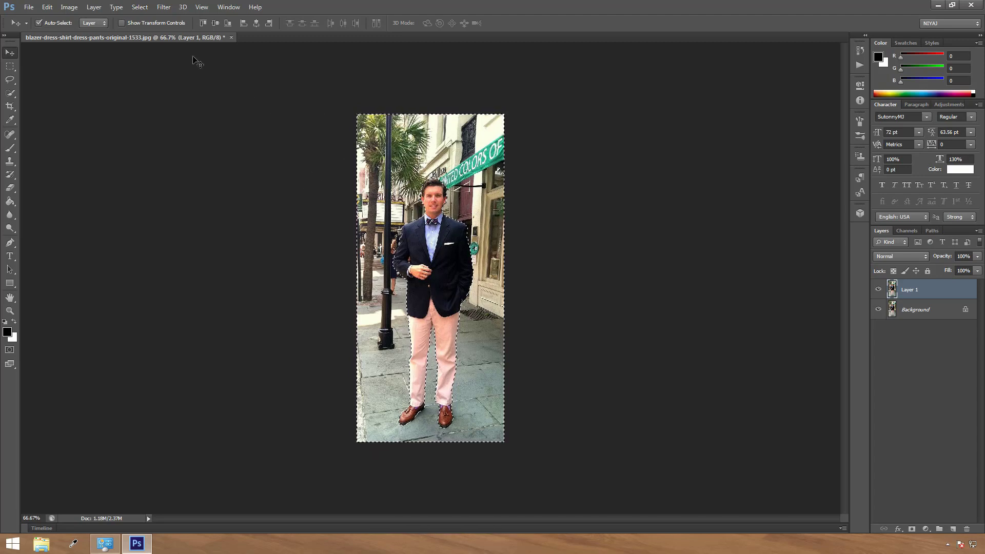
Apply a 2.4-pixel Gaussian Blur to the selected street background on Layer 1.
{"action": "left_click", "coordinate": [165, 7]}
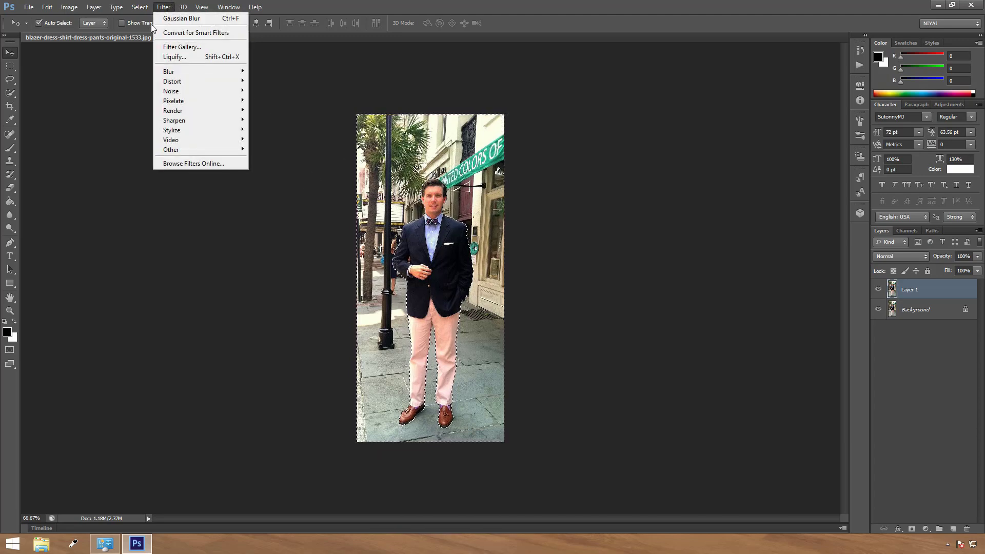
{"action": "mouse_move", "coordinate": [212, 74]}
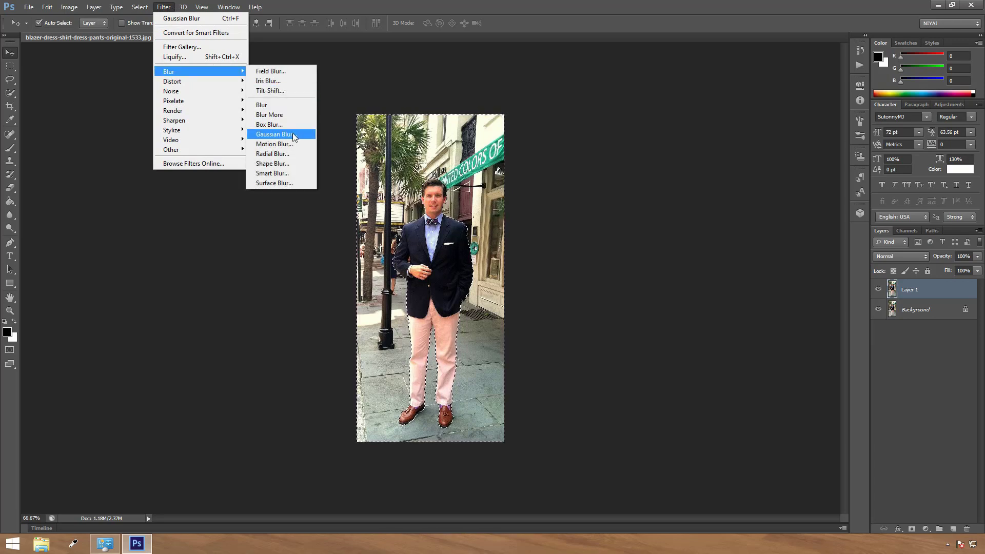
{"action": "left_click", "coordinate": [274, 134]}
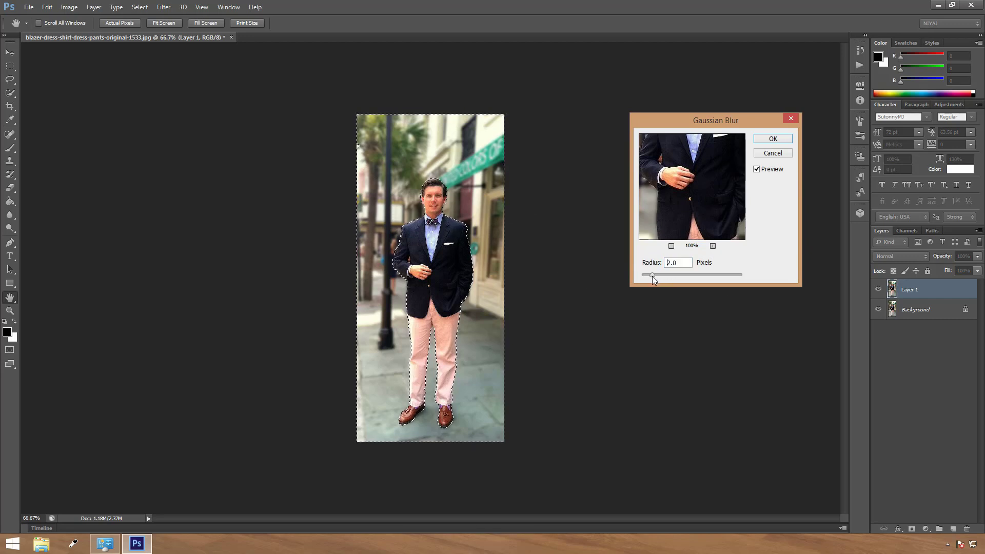
{"action": "left_click_drag", "start_coordinate": [651, 276], "coordinate": [661, 280]}
{"action": "left_click", "coordinate": [769, 145]}
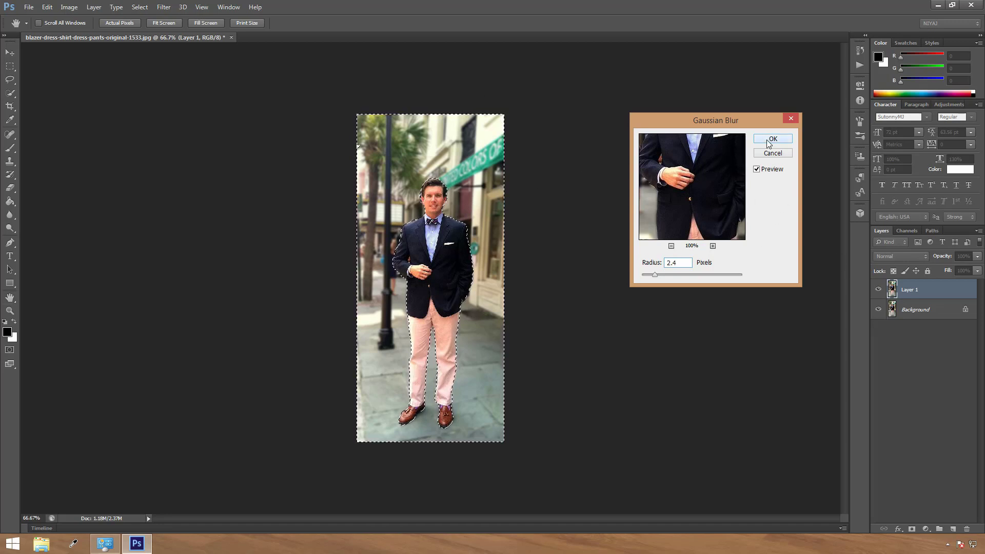
Invert the selection onto the man and zoom in to 100%.
{"action": "left_click", "coordinate": [140, 8]}
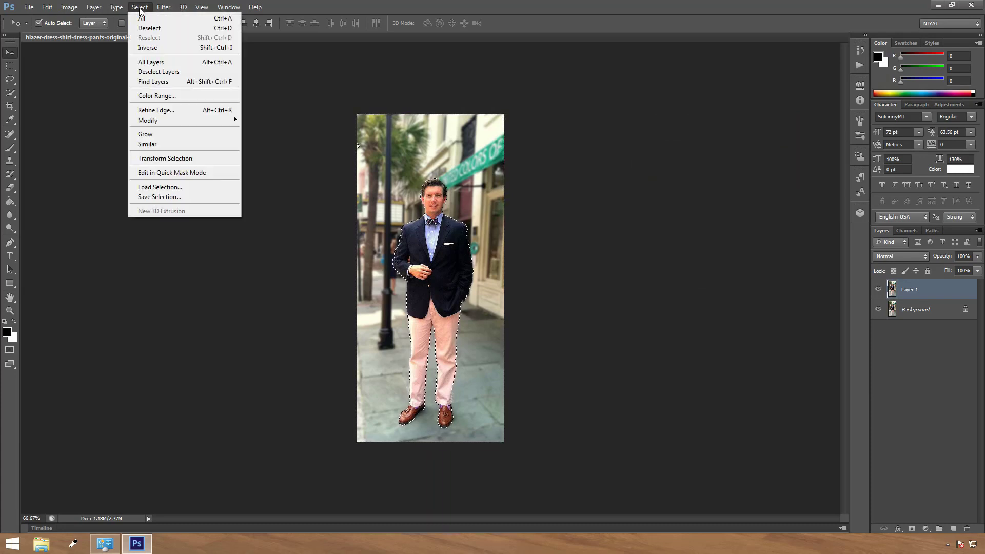
{"action": "left_click", "coordinate": [173, 48]}
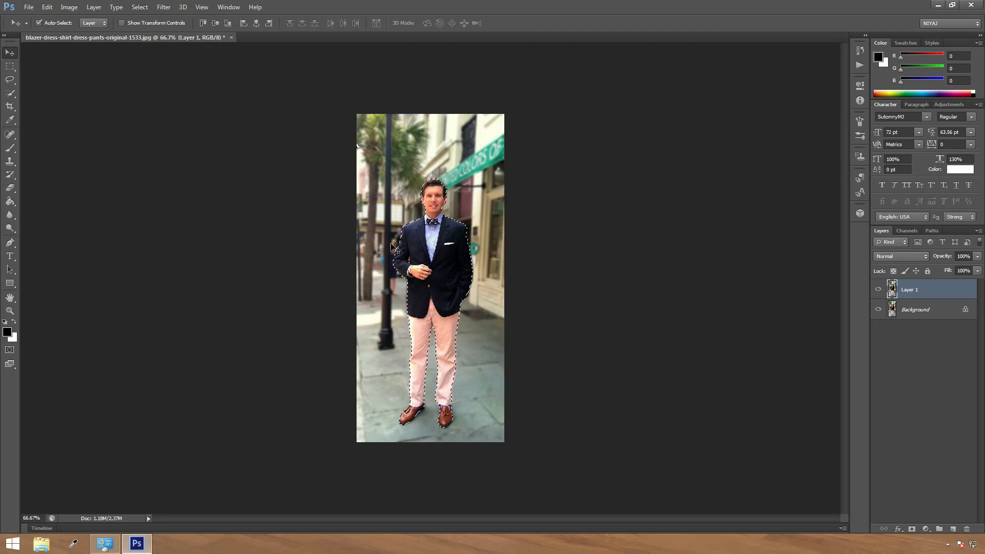
{"action": "left_click", "coordinate": [448, 262]}
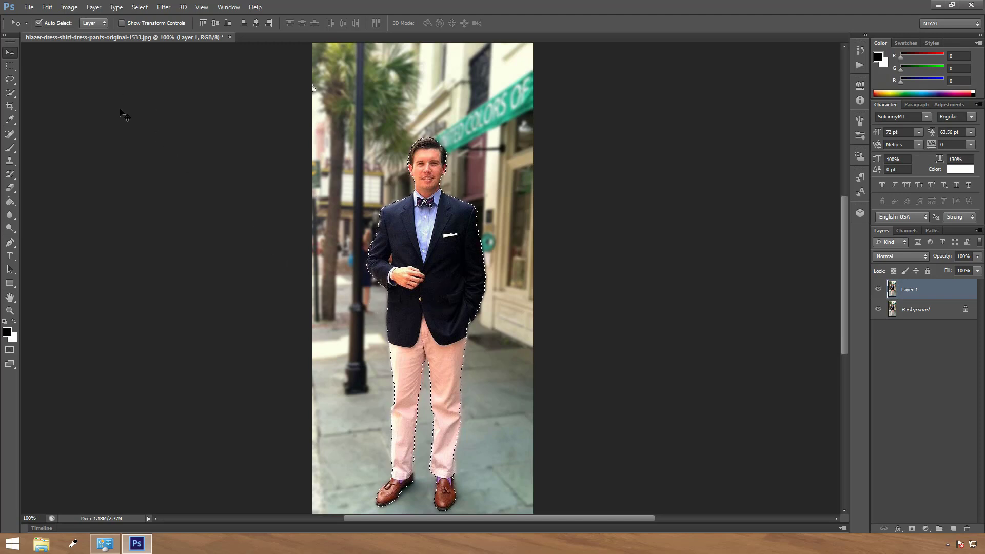
{"action": "scroll", "coordinate": [475, 243], "scroll_direction": "up", "scroll_amount": 1}
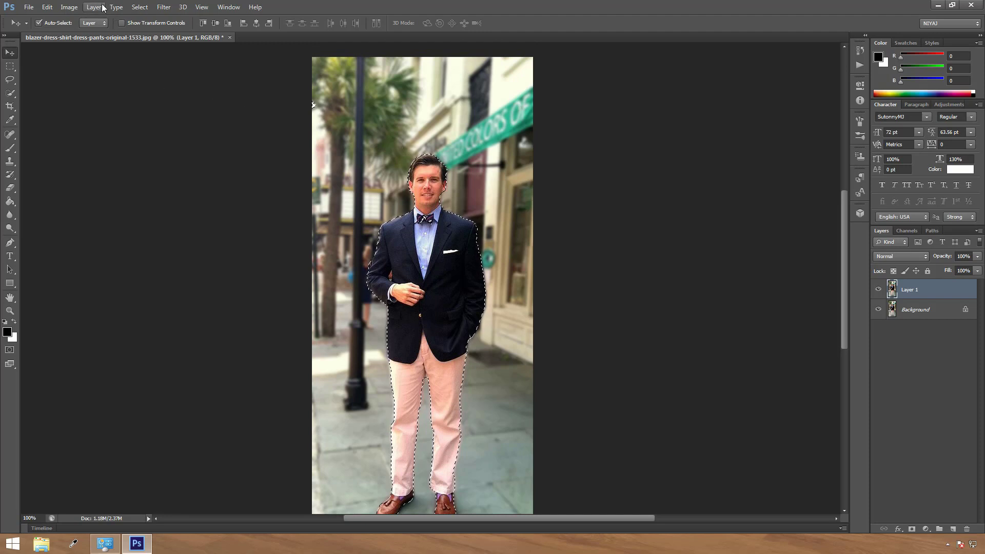
Apply a Color Balance of -22, +11, +40 to the man's midtones.
{"action": "left_click", "coordinate": [69, 7]}
{"action": "mouse_move", "coordinate": [90, 34]}
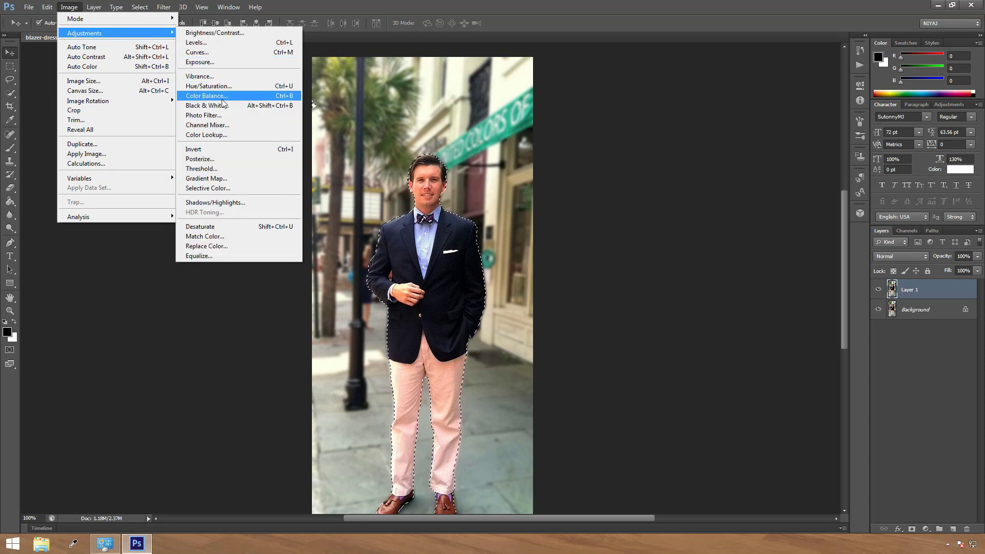
{"action": "left_click", "coordinate": [208, 100]}
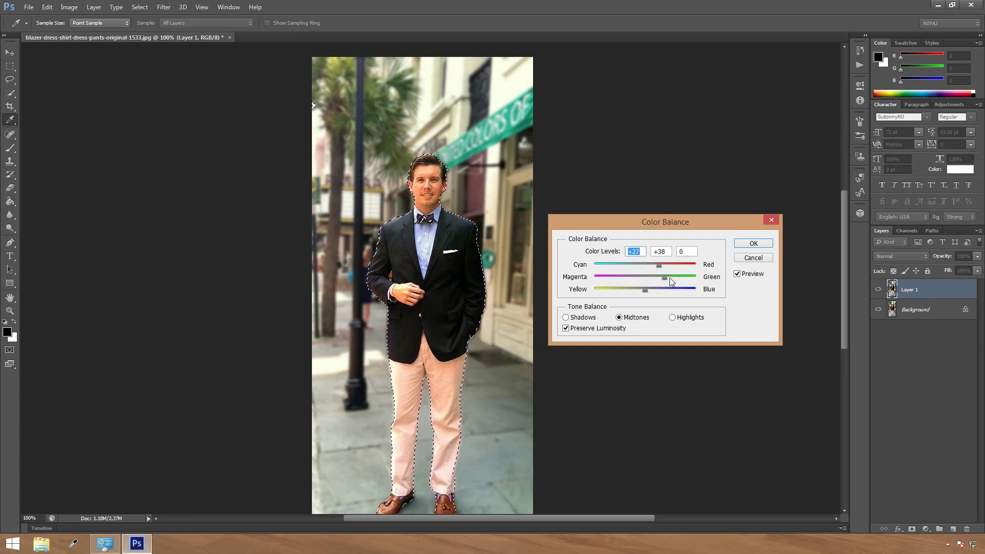
{"action": "left_click_drag", "start_coordinate": [650, 291], "coordinate": [666, 292]}
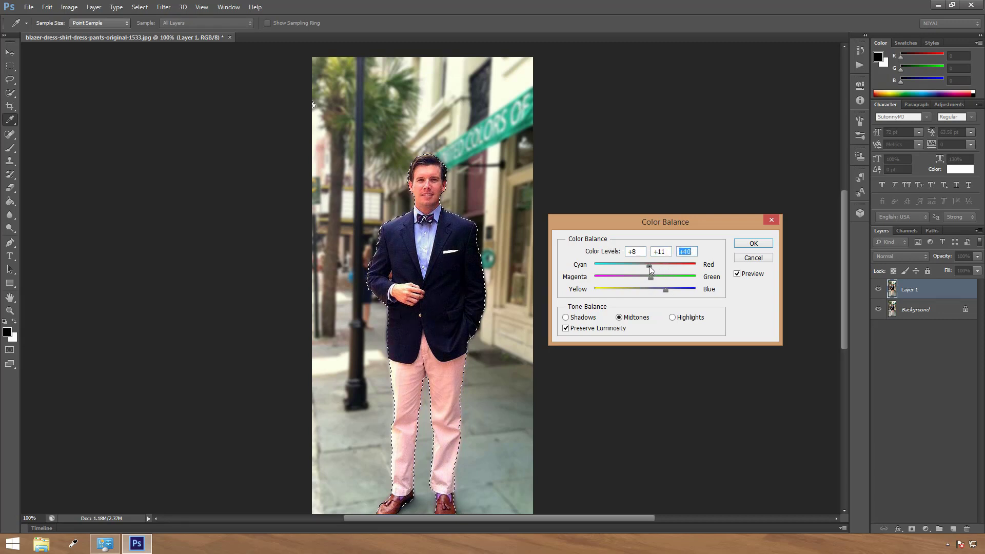
{"action": "left_click_drag", "start_coordinate": [633, 265], "coordinate": [636, 265]}
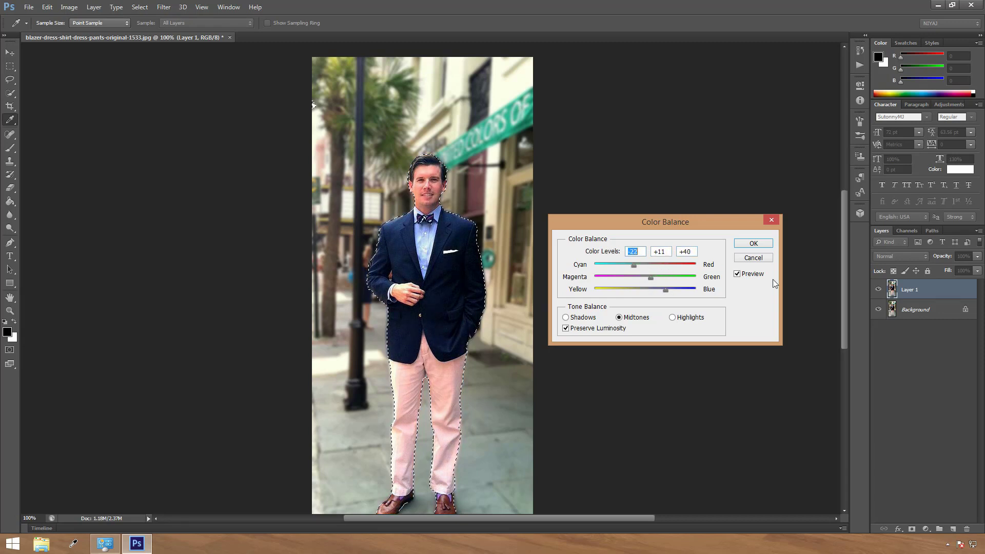
{"action": "left_click", "coordinate": [750, 243]}
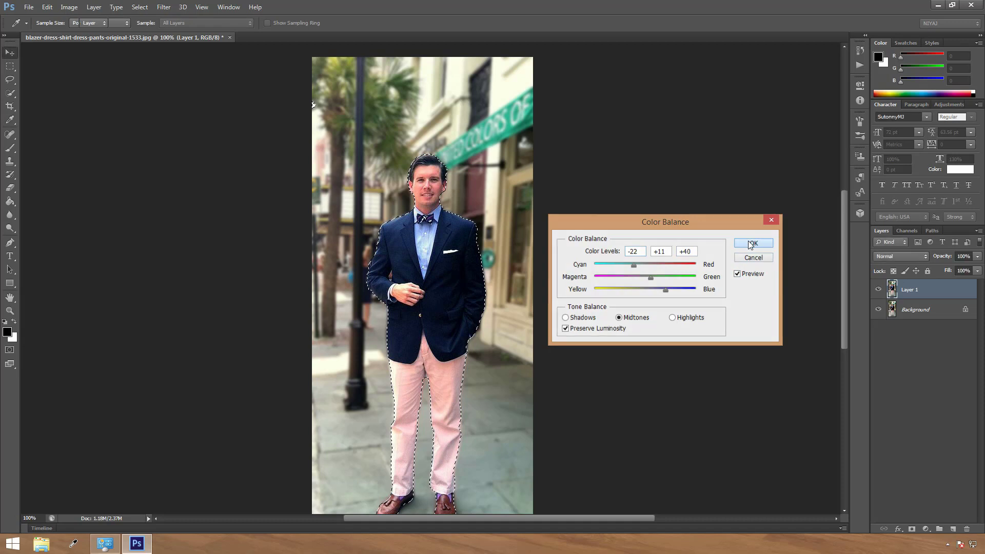
Give the man Brightness/Contrast with brightness 3 and a slight contrast increase.
{"action": "left_click", "coordinate": [69, 6]}
{"action": "mouse_move", "coordinate": [91, 35]}
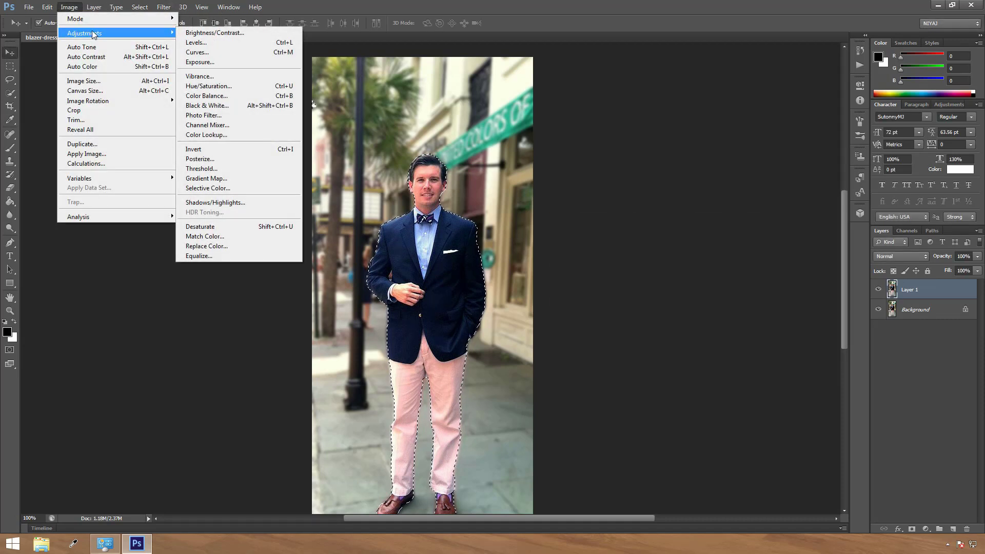
{"action": "left_click", "coordinate": [224, 33]}
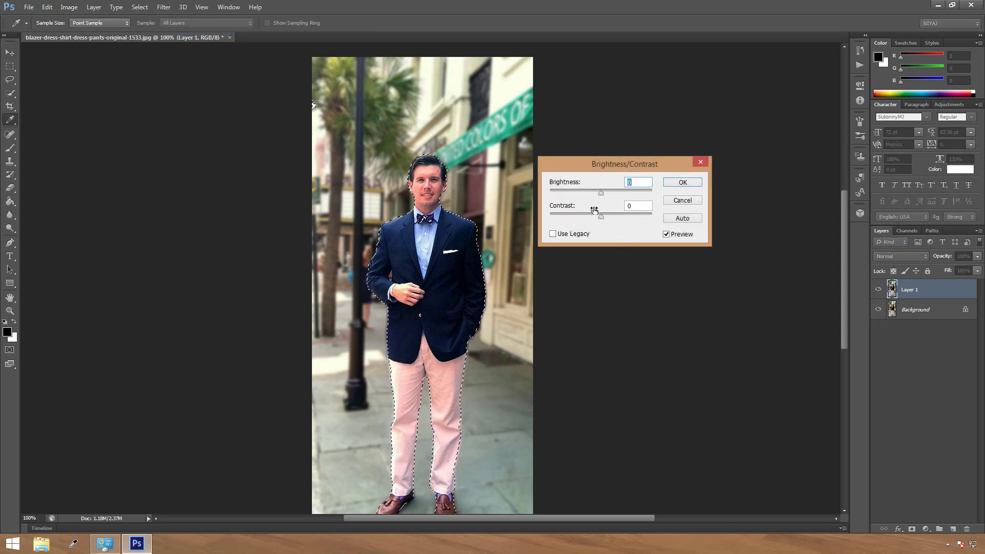
{"action": "left_click_drag", "start_coordinate": [602, 193], "coordinate": [607, 192]}
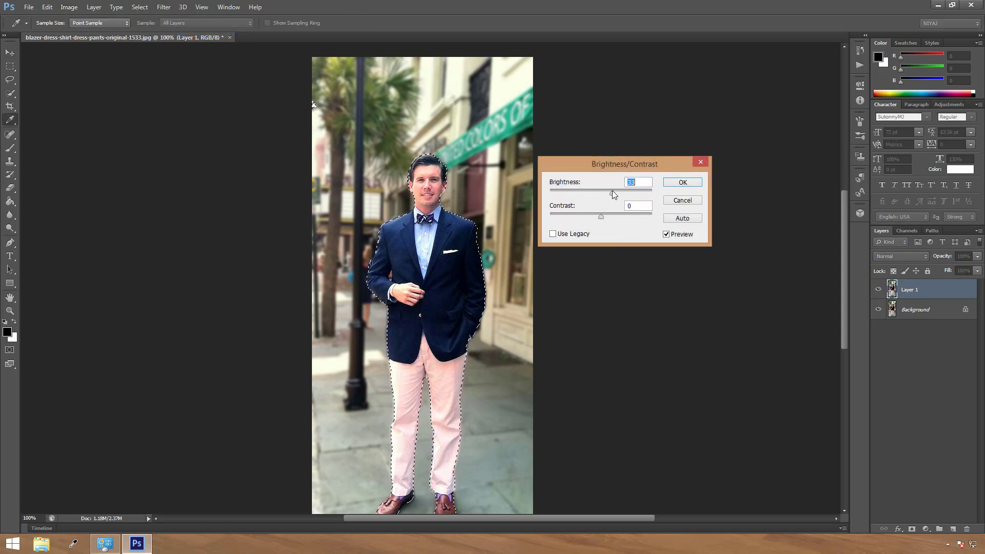
{"action": "left_click_drag", "start_coordinate": [605, 191], "coordinate": [603, 191]}
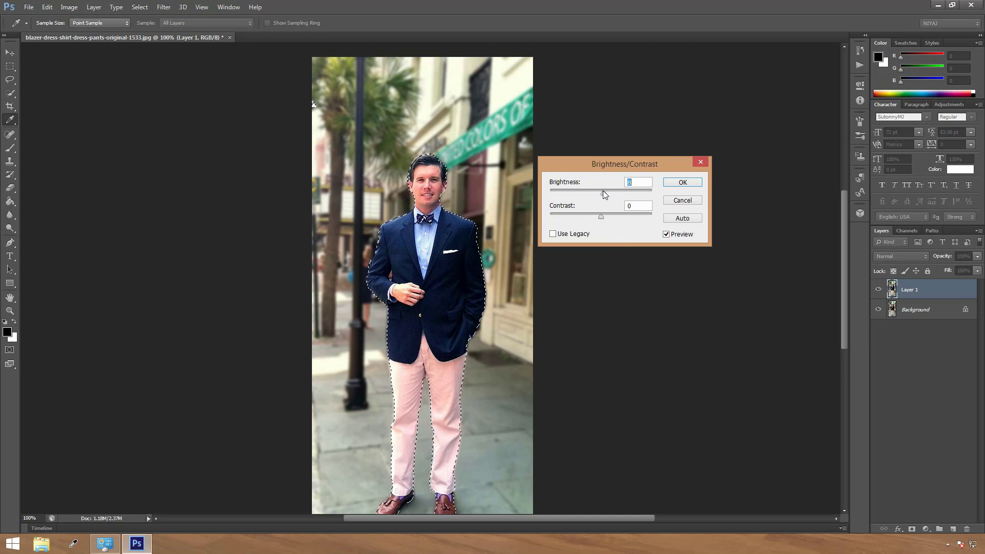
{"action": "type", "text": "3"}
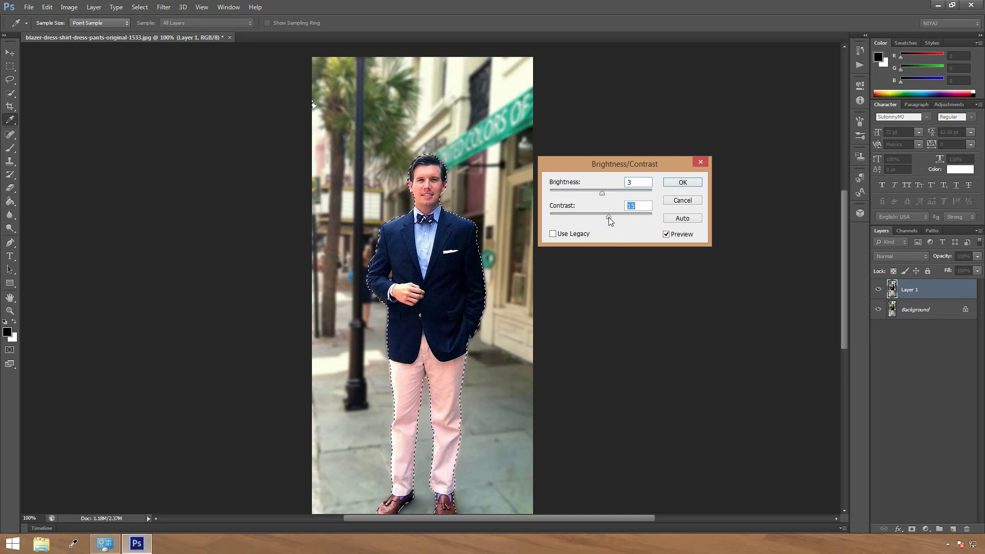
{"action": "left_click", "coordinate": [687, 183]}
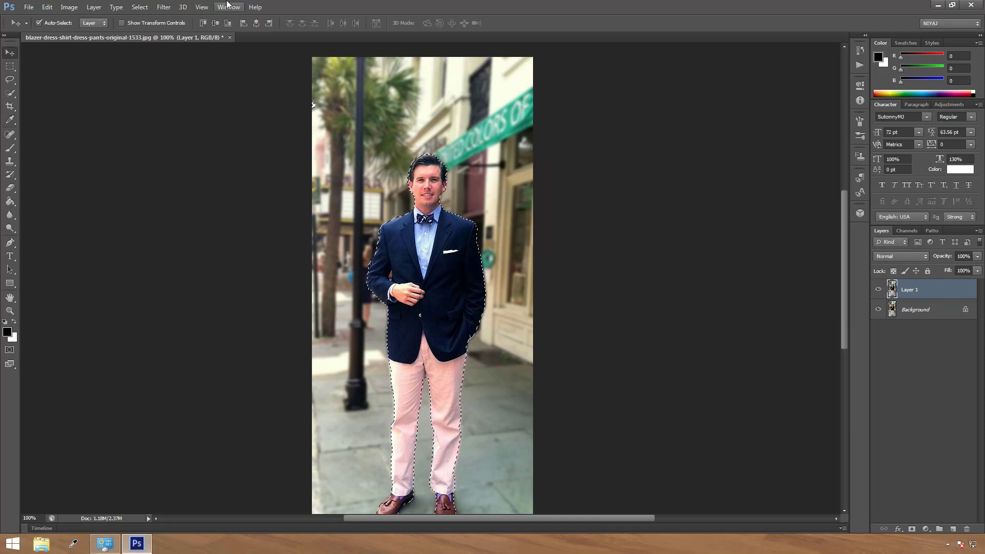
Apply Selective Color adding +26% black to Blacks (Relative), comparing with Preview first.
{"action": "left_click", "coordinate": [95, 7]}
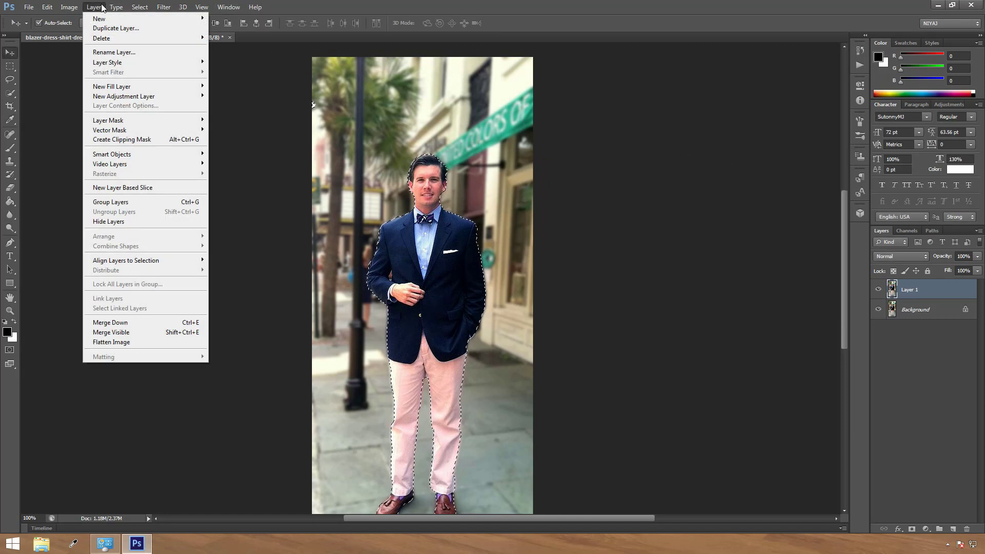
{"action": "left_click", "coordinate": [69, 8]}
{"action": "mouse_move", "coordinate": [90, 37]}
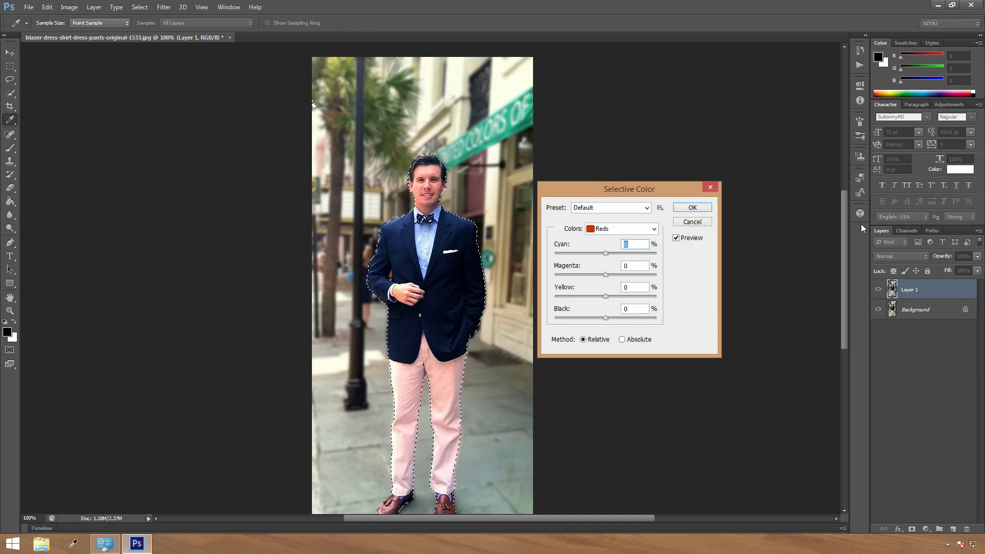
{"action": "left_click", "coordinate": [636, 230]}
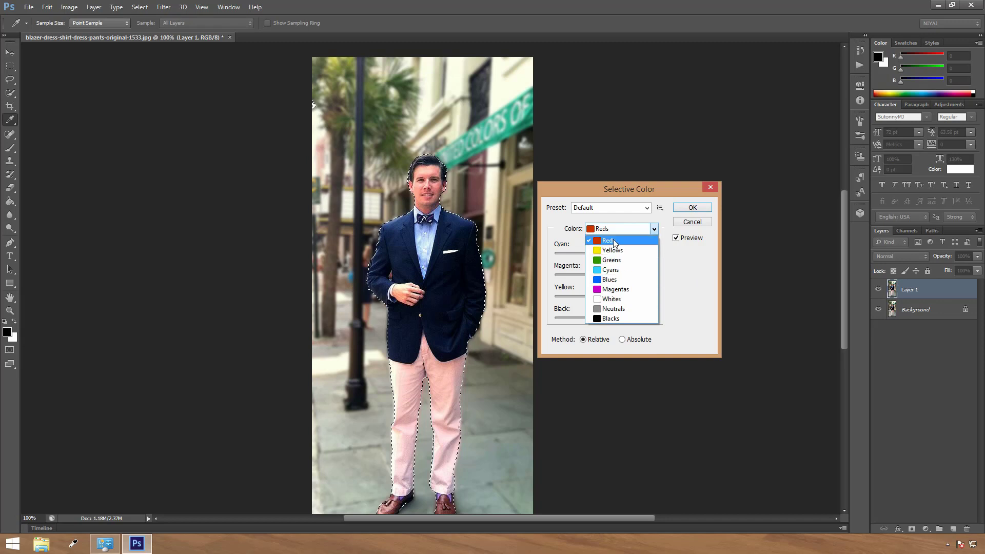
{"action": "left_click", "coordinate": [611, 318]}
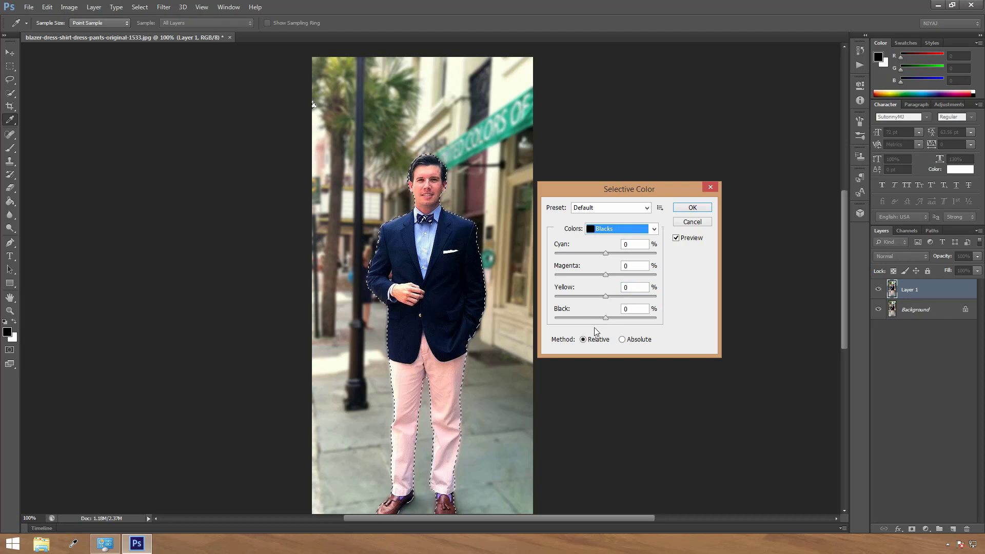
{"action": "left_click_drag", "start_coordinate": [606, 318], "coordinate": [620, 318]}
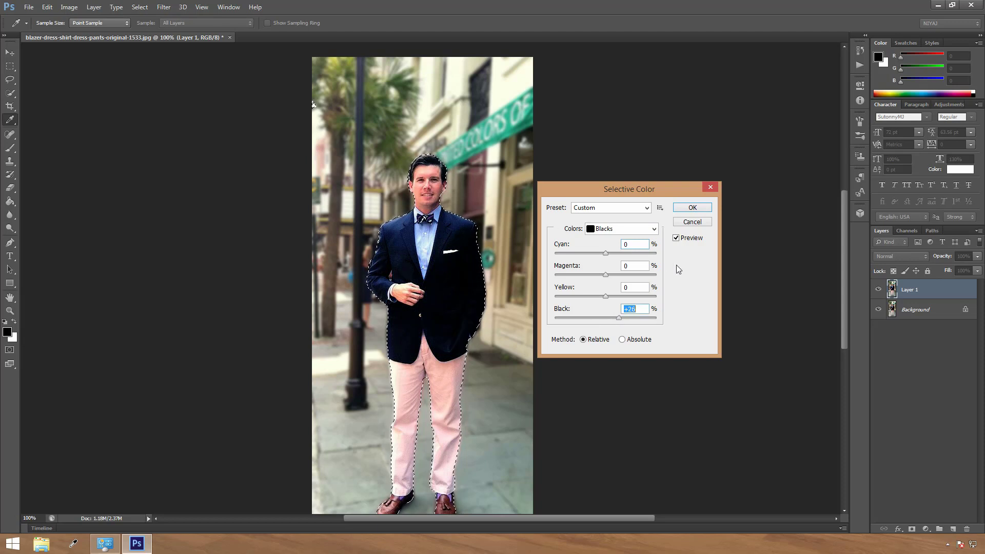
{"action": "left_click", "coordinate": [676, 239]}
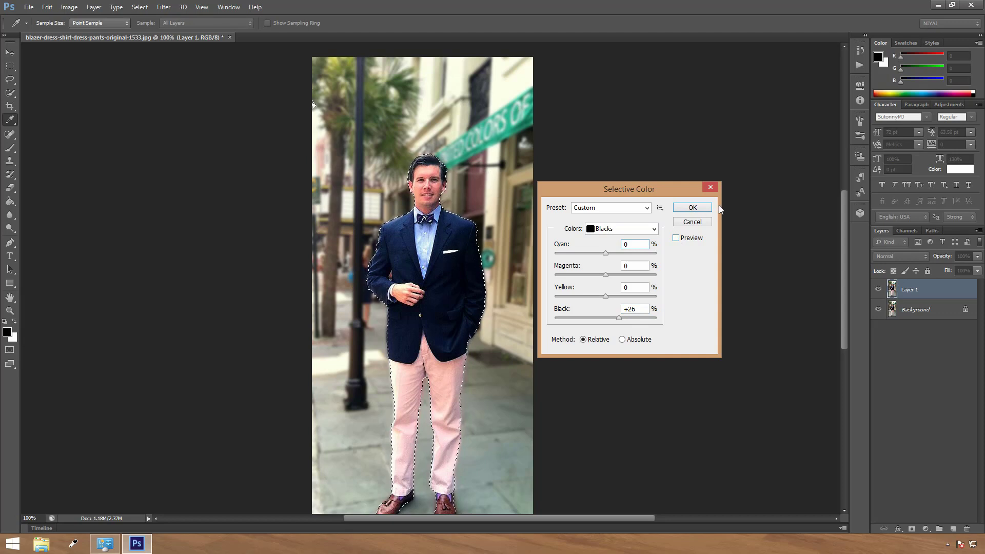
{"action": "left_click", "coordinate": [676, 239]}
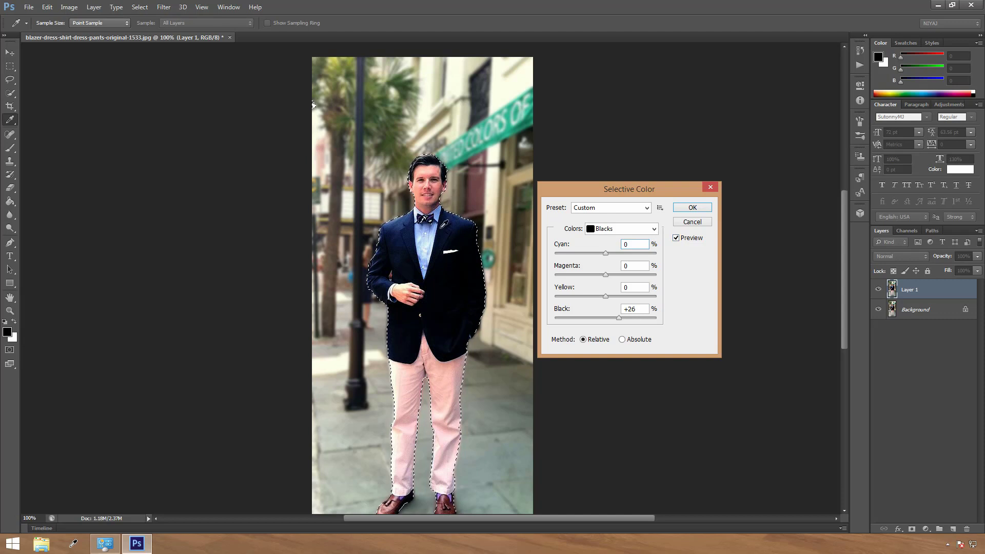
{"action": "left_click", "coordinate": [692, 208]}
Confirm the Selective Color change, then apply Shadows/Highlights to the man with Shadows amount 25%.
{"action": "key", "text": "v"}
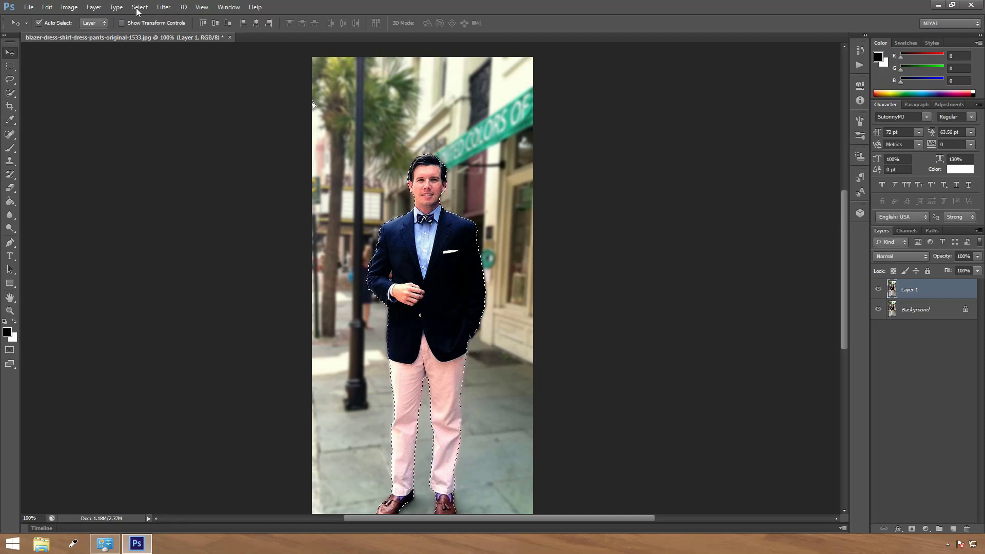
{"action": "left_click", "coordinate": [69, 6]}
{"action": "mouse_move", "coordinate": [93, 33]}
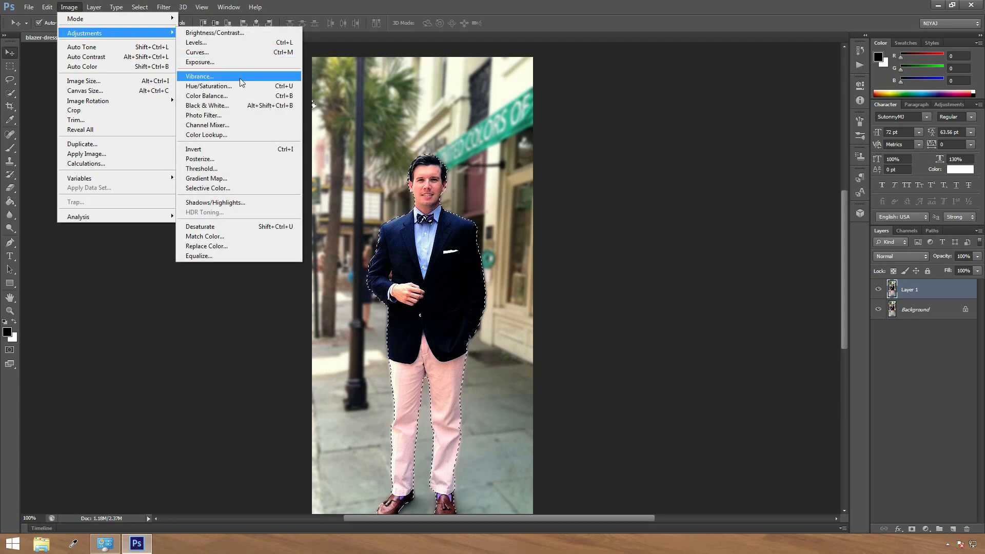
{"action": "left_click", "coordinate": [216, 203]}
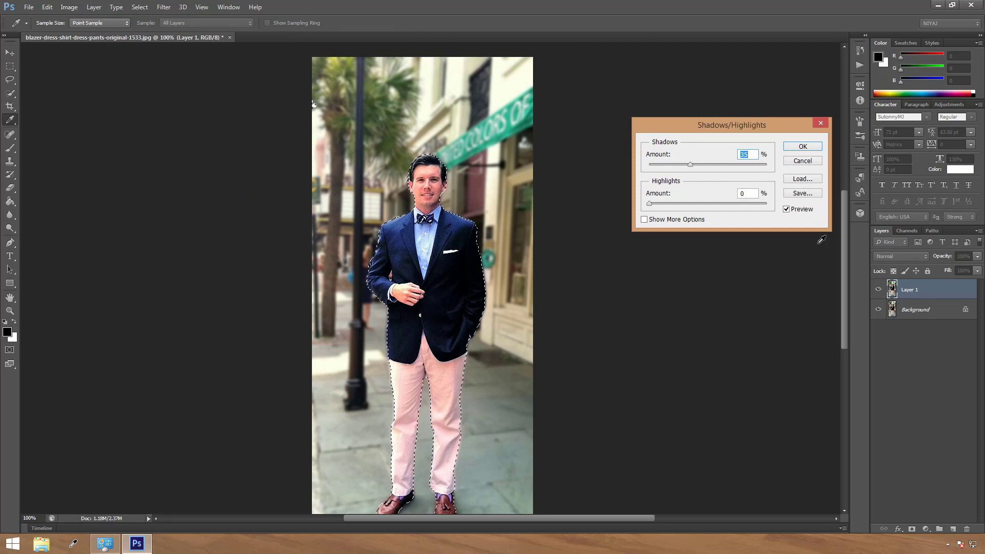
{"action": "left_click", "coordinate": [787, 210]}
{"action": "mouse_move", "coordinate": [690, 165]}
{"action": "left_mouse_down"}
{"action": "mouse_move", "coordinate": [673, 166]}
{"action": "mouse_move", "coordinate": [697, 165]}
{"action": "mouse_move", "coordinate": [688, 165]}
{"action": "left_mouse_up"}
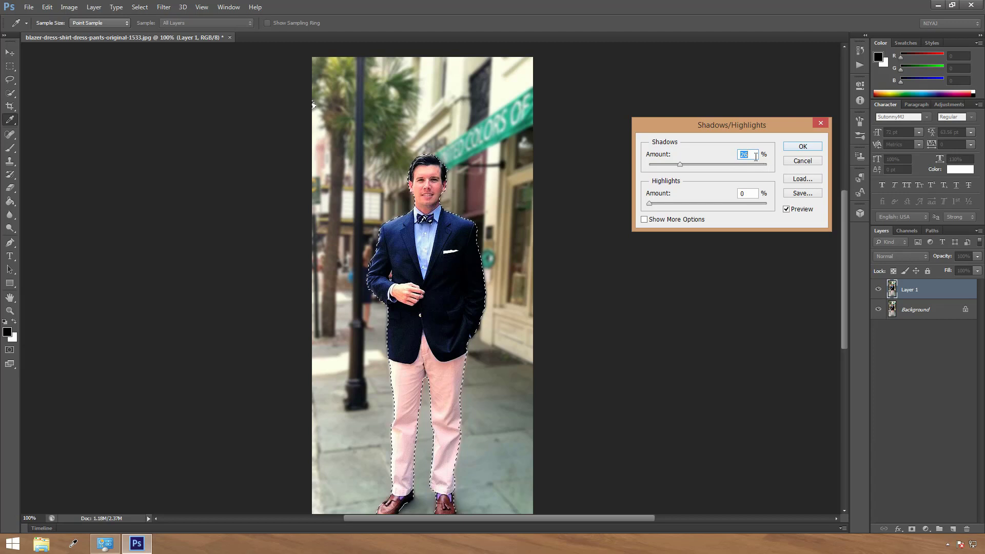
{"action": "type", "text": "25"}
{"action": "left_click", "coordinate": [803, 147]}
Confirm the Shadows/Highlights adjustment, deselect the man, and zoom out and back to 100%.
{"action": "key", "text": "v"}
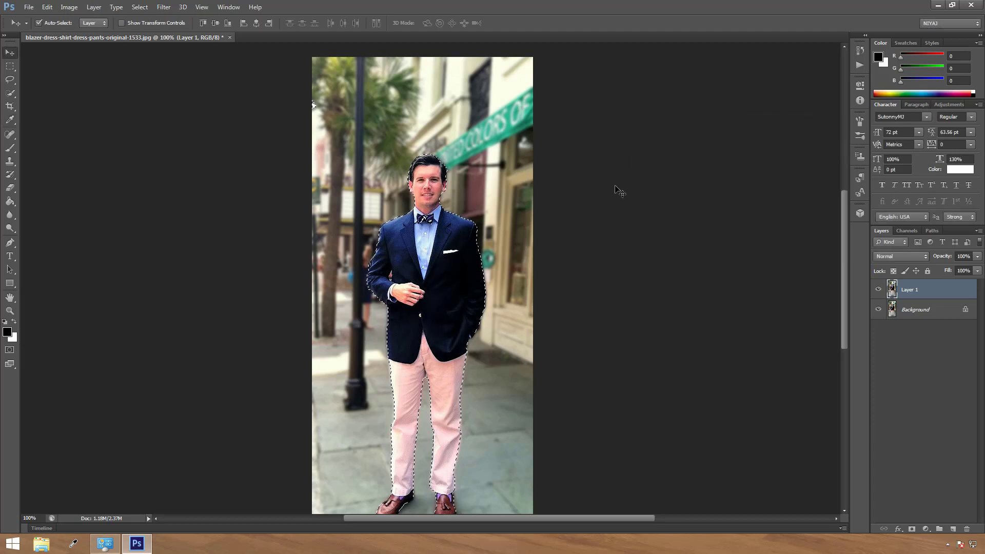
{"action": "scroll", "coordinate": [473, 241], "scroll_direction": "down", "scroll_amount": 3}
{"action": "scroll", "coordinate": [473, 241], "scroll_direction": "up", "scroll_amount": 1}
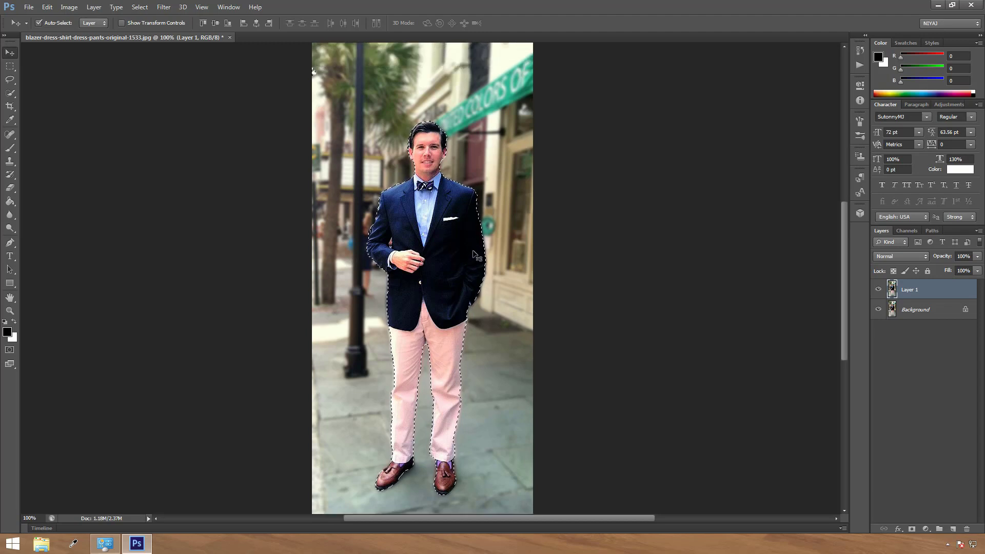
{"action": "key", "text": "ctrl+d"}
{"action": "left_click", "coordinate": [469, 255], "text": "alt"}
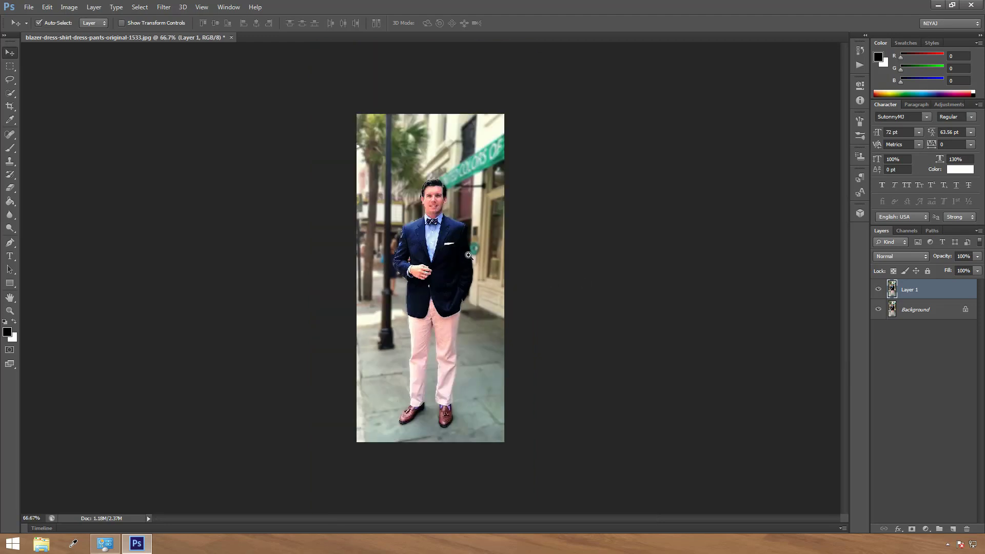
{"action": "left_click", "coordinate": [469, 255]}
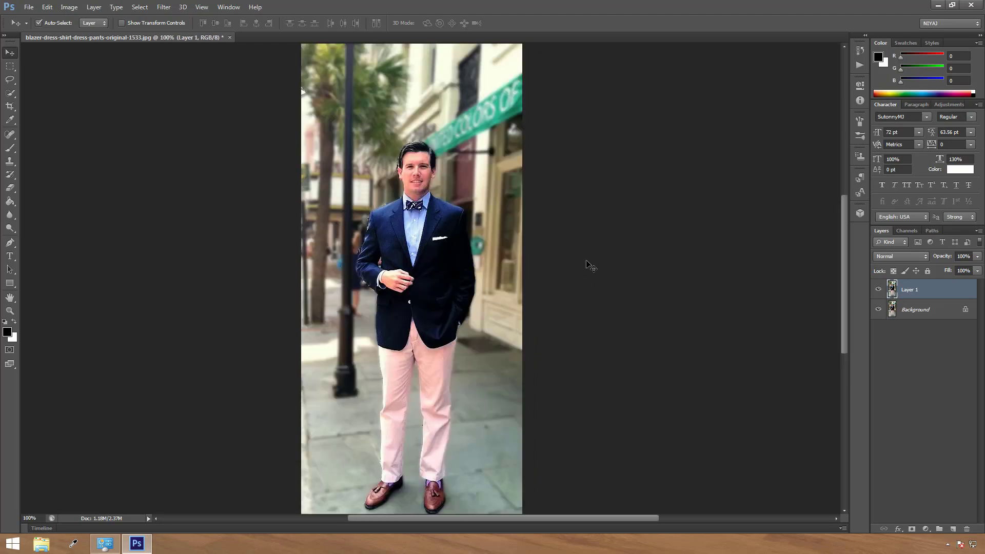
Toggle Layer 1's visibility to compare the graded photo with the original at 66.7%.
{"action": "left_click", "coordinate": [878, 290]}
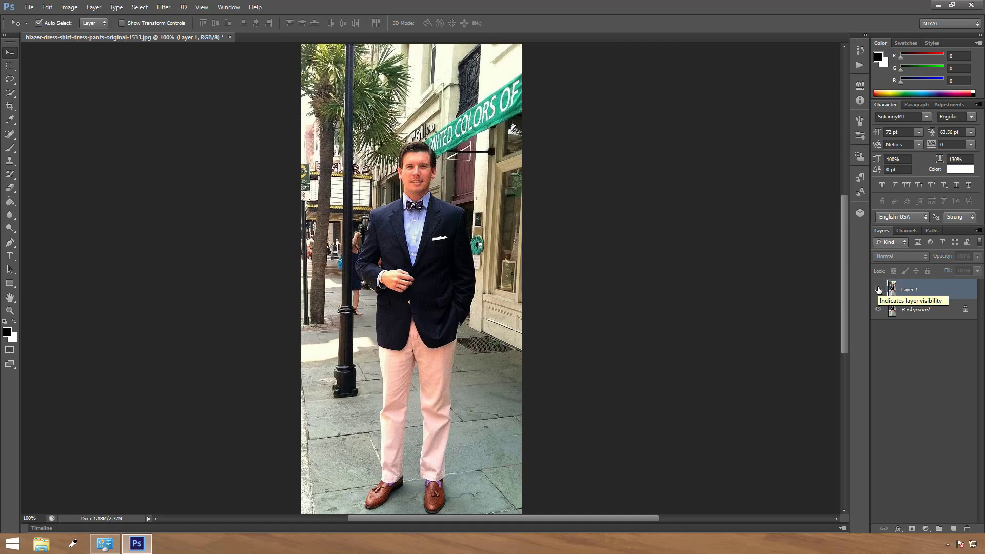
{"action": "left_click", "coordinate": [878, 290]}
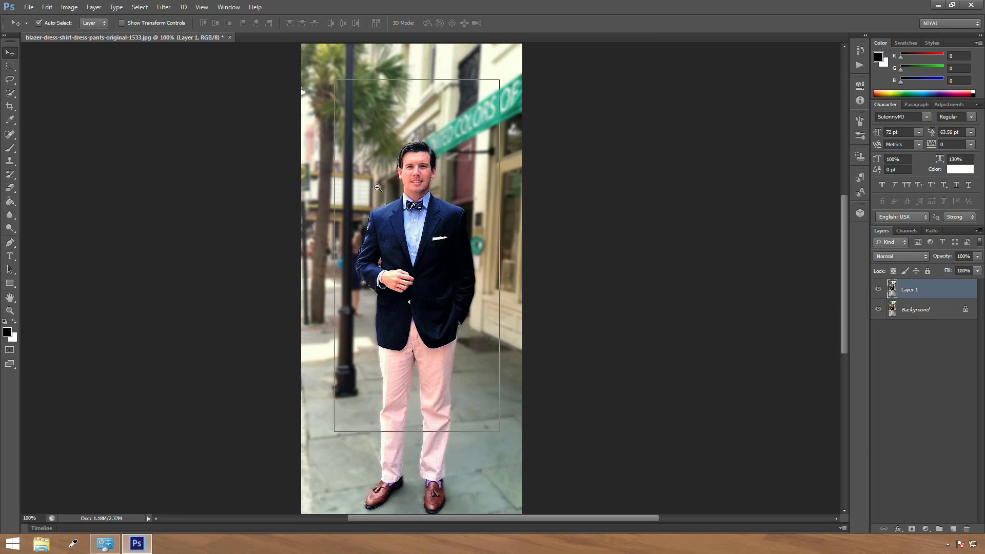
{"action": "key", "text": "ctrl+minus"}
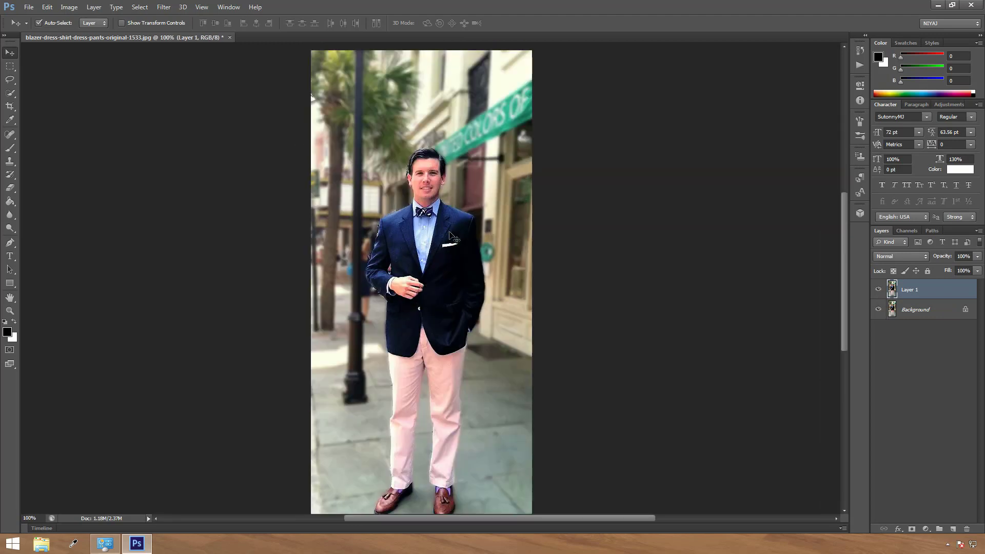
{"action": "scroll", "coordinate": [452, 241], "scroll_direction": "up", "scroll_amount": 1}
{"action": "left_click", "coordinate": [878, 290]}
{"action": "left_click", "coordinate": [878, 290]}
{"action": "left_click", "coordinate": [879, 290]}
Apply Hue/Saturation to Layer 1 with Hue -22, Saturation +29 and Lightness +5.
{"action": "left_click", "coordinate": [69, 10]}
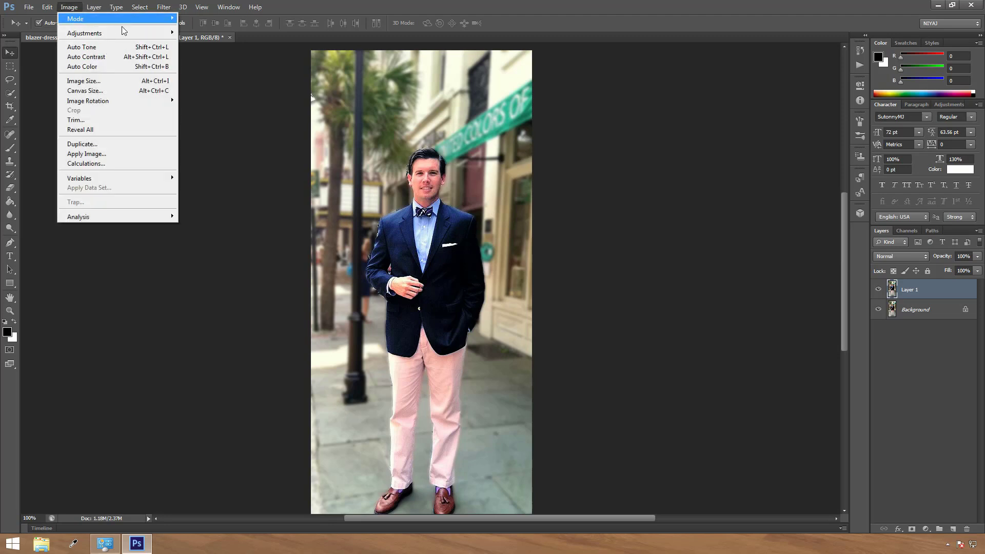
{"action": "mouse_move", "coordinate": [124, 36]}
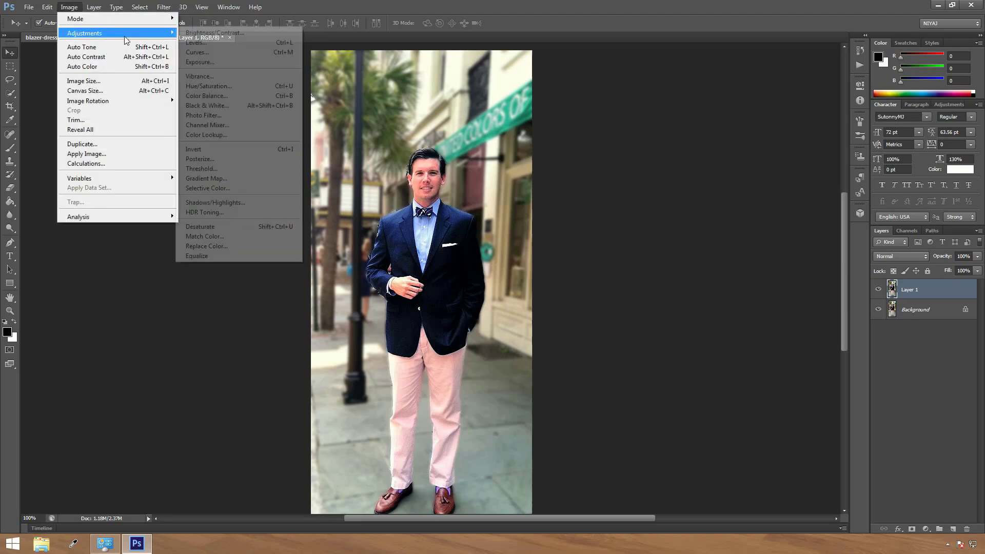
{"action": "left_click", "coordinate": [215, 91]}
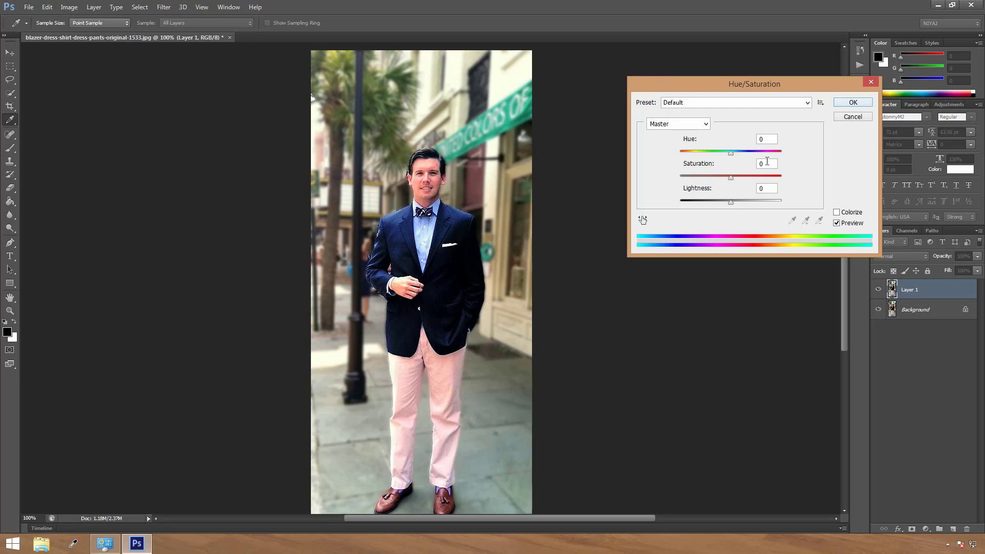
{"action": "left_click_drag", "start_coordinate": [732, 153], "coordinate": [735, 202]}
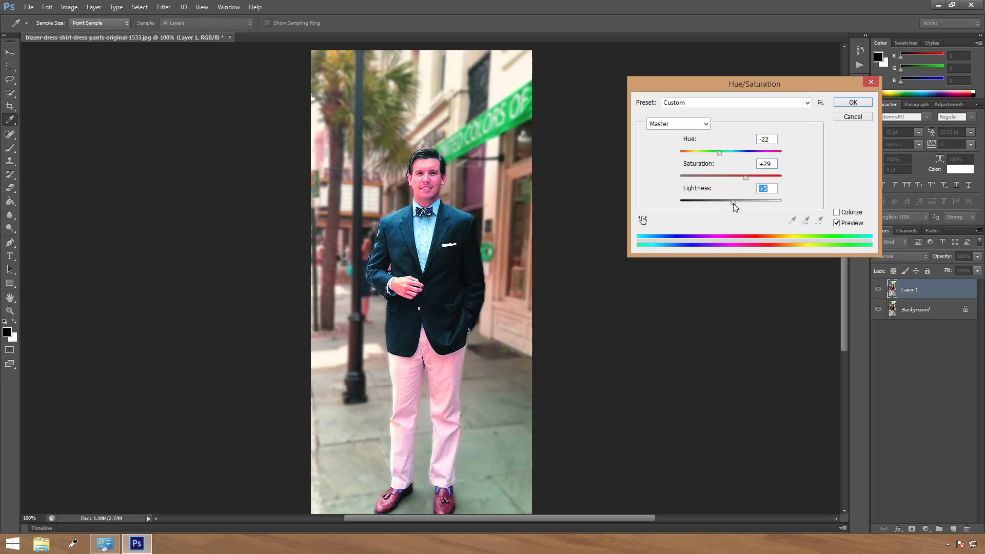
{"action": "left_click", "coordinate": [852, 103]}
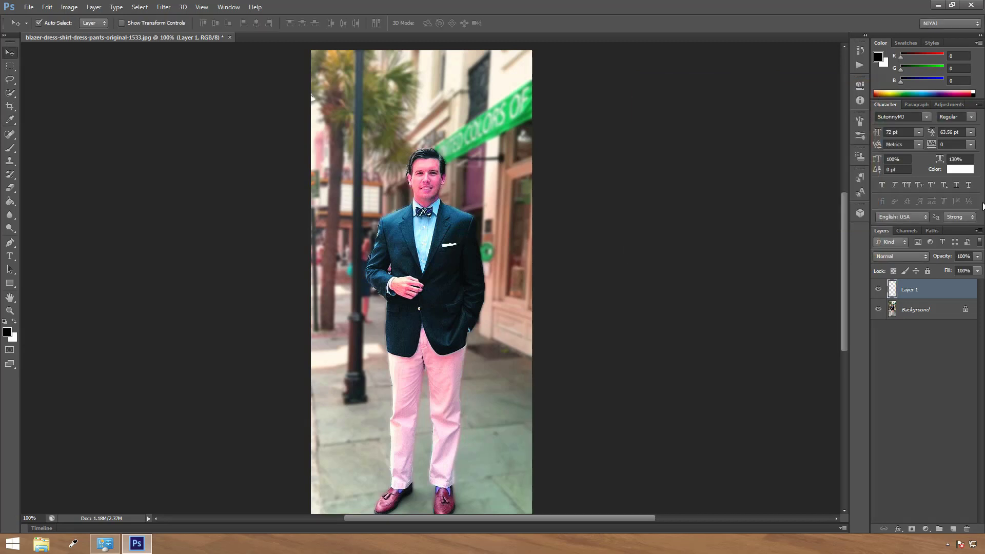
Compare Layer 1 against the original, then apply Auto Contrast to the graded layer.
{"action": "left_click", "coordinate": [879, 290]}
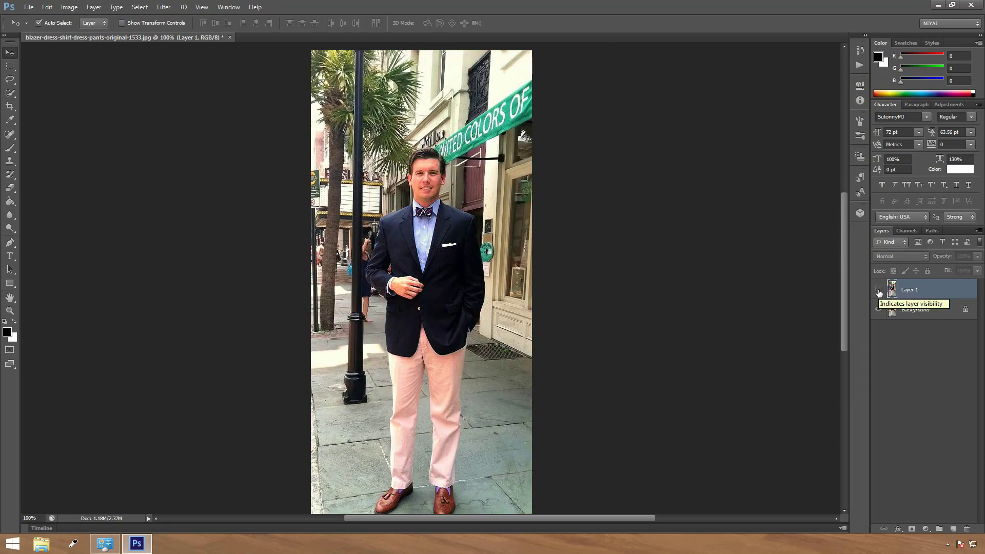
{"action": "left_click", "coordinate": [879, 291]}
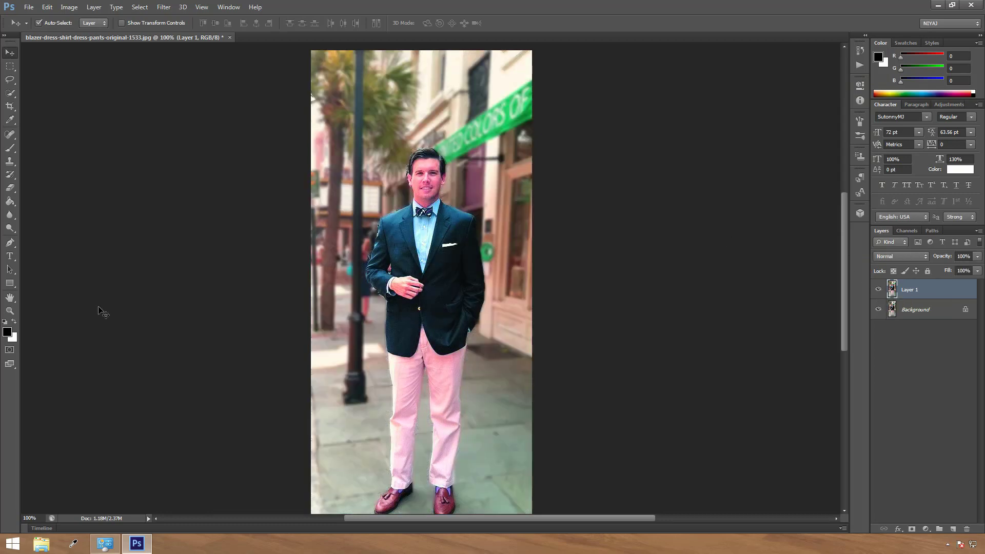
{"action": "left_click", "coordinate": [432, 249]}
{"action": "left_click_drag", "start_coordinate": [432, 249], "coordinate": [433, 242]}
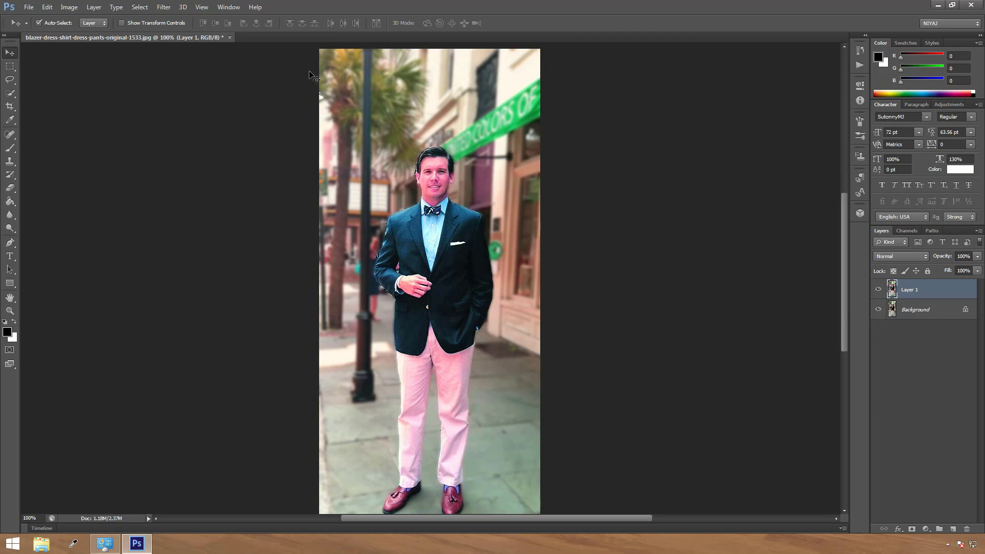
{"action": "left_click", "coordinate": [70, 7]}
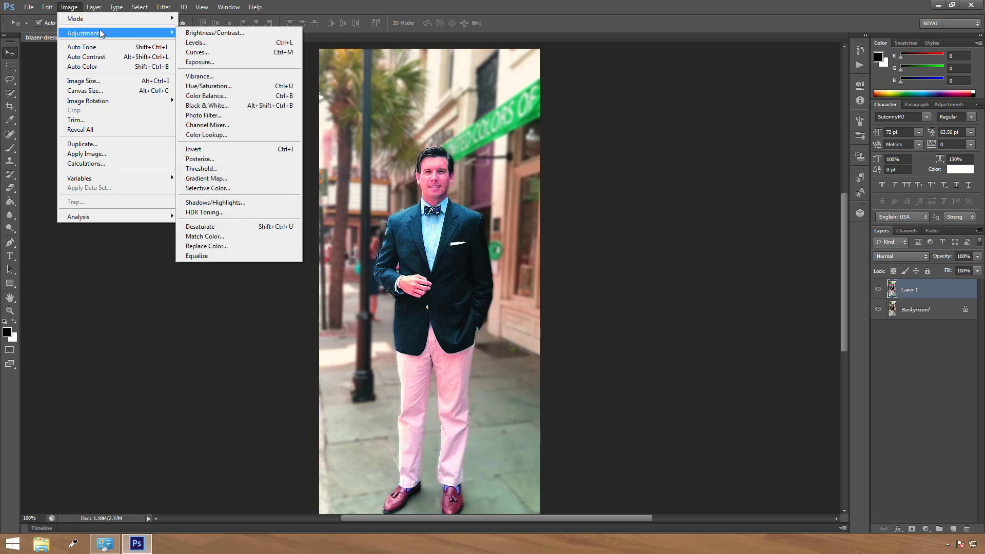
{"action": "left_click", "coordinate": [116, 54]}
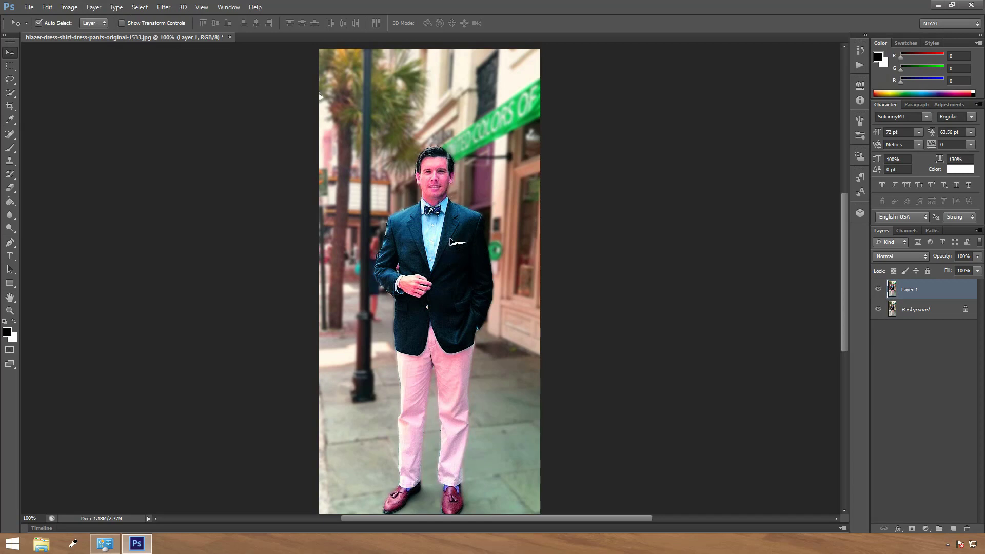
Apply Auto Color to Layer 1 to rebalance the photo's colours.
{"action": "left_click", "coordinate": [68, 7]}
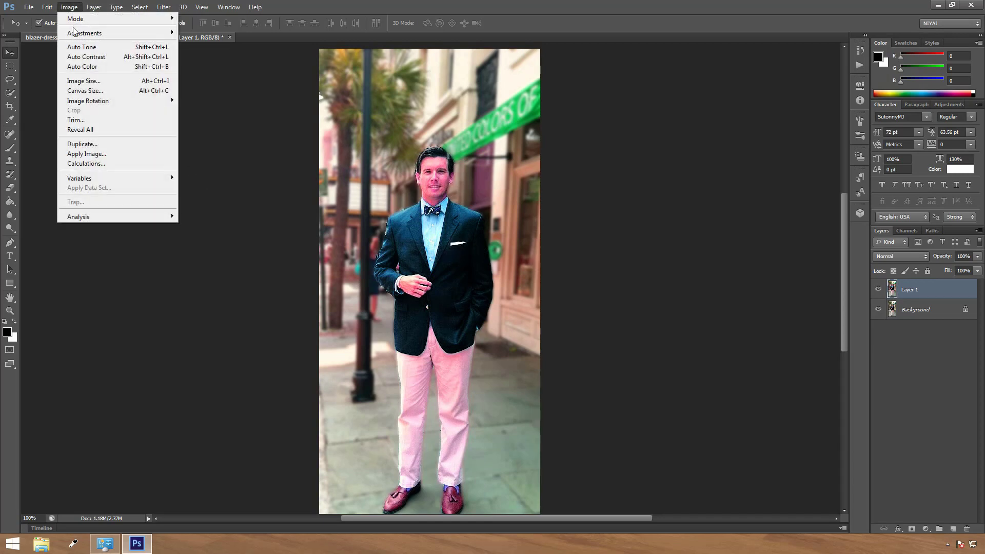
{"action": "mouse_move", "coordinate": [78, 34]}
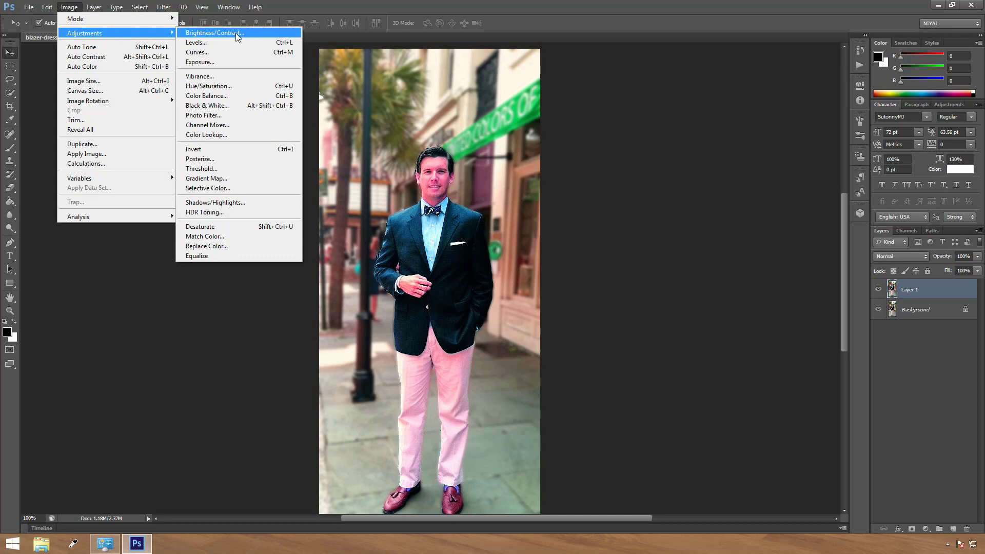
{"action": "left_click", "coordinate": [95, 66]}
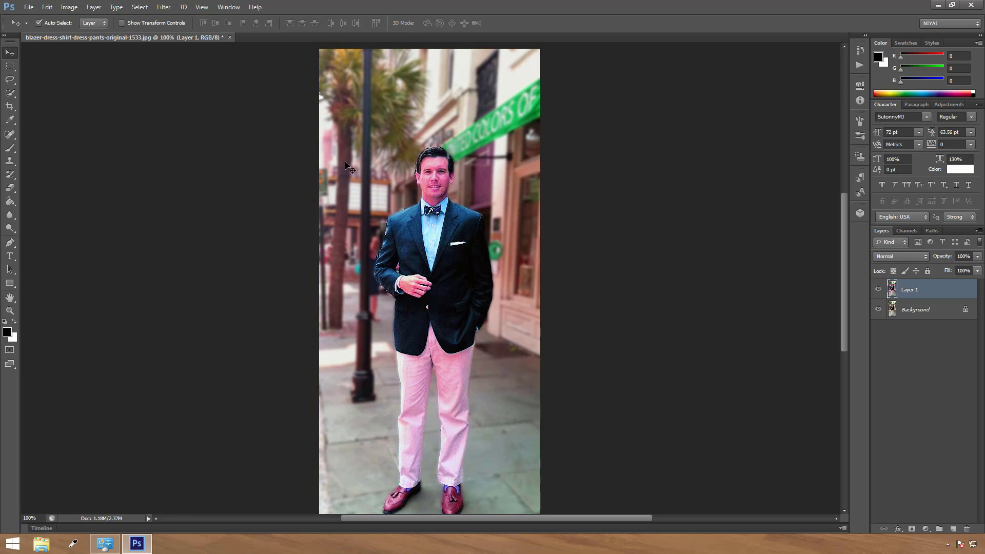
{"action": "left_click", "coordinate": [69, 7]}
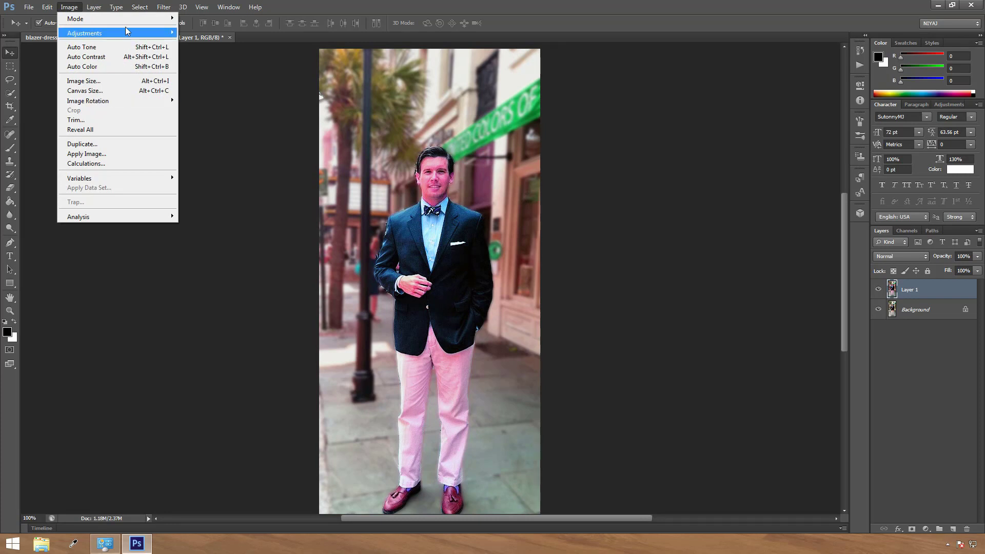
{"action": "mouse_move", "coordinate": [134, 35]}
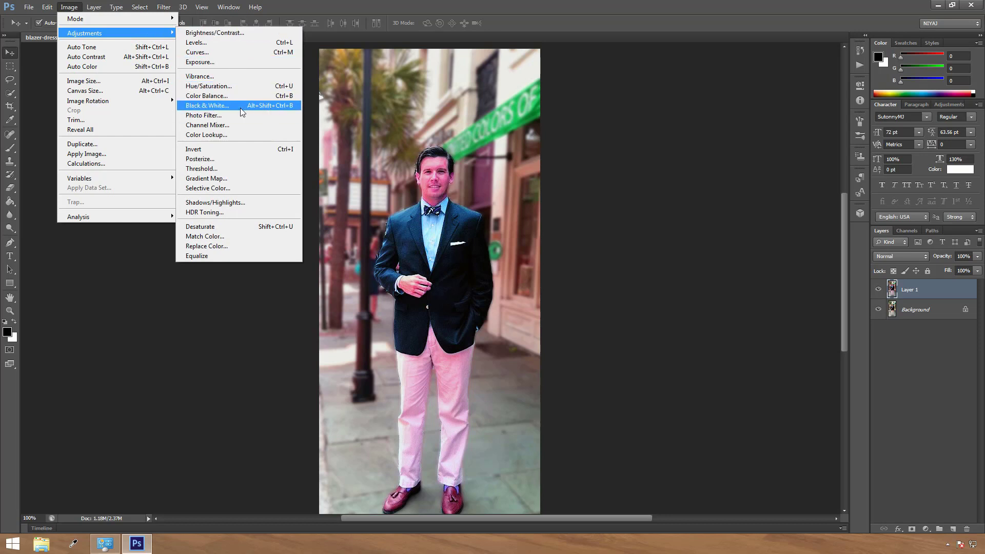
{"action": "left_click", "coordinate": [222, 106]}
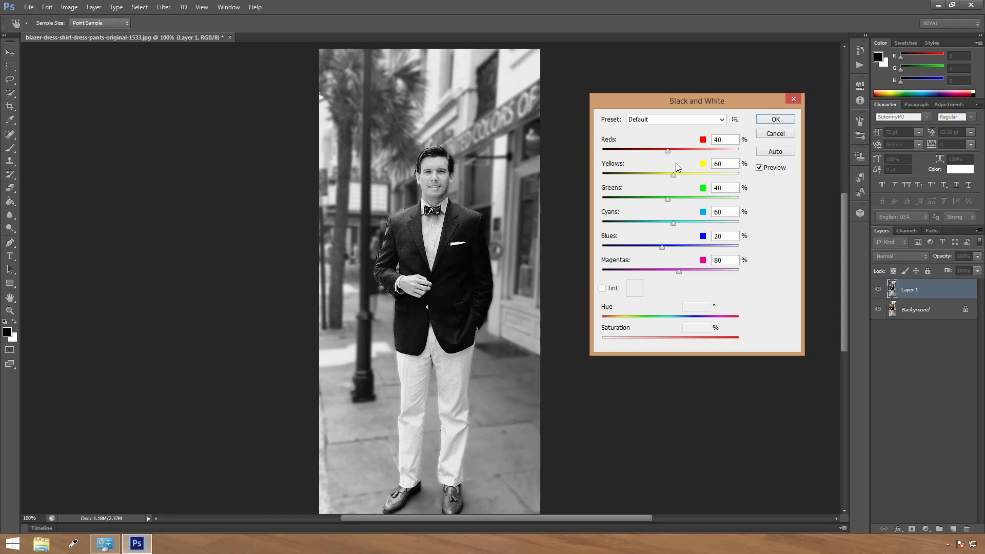
{"action": "left_click", "coordinate": [774, 134]}
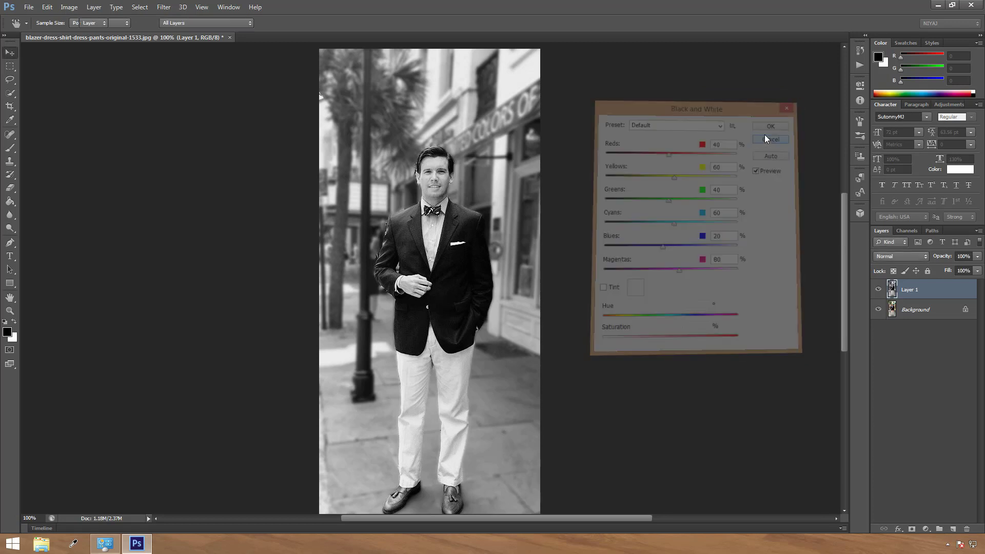
Apply a Cooling Filter (80) Photo Filter at 25% density to Layer 1.
{"action": "left_click", "coordinate": [88, 7]}
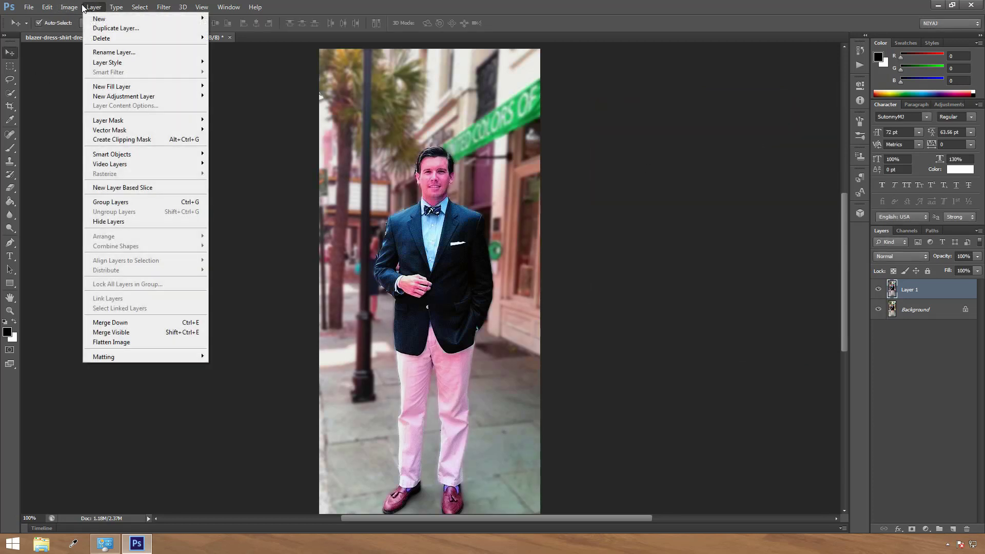
{"action": "mouse_move", "coordinate": [93, 36]}
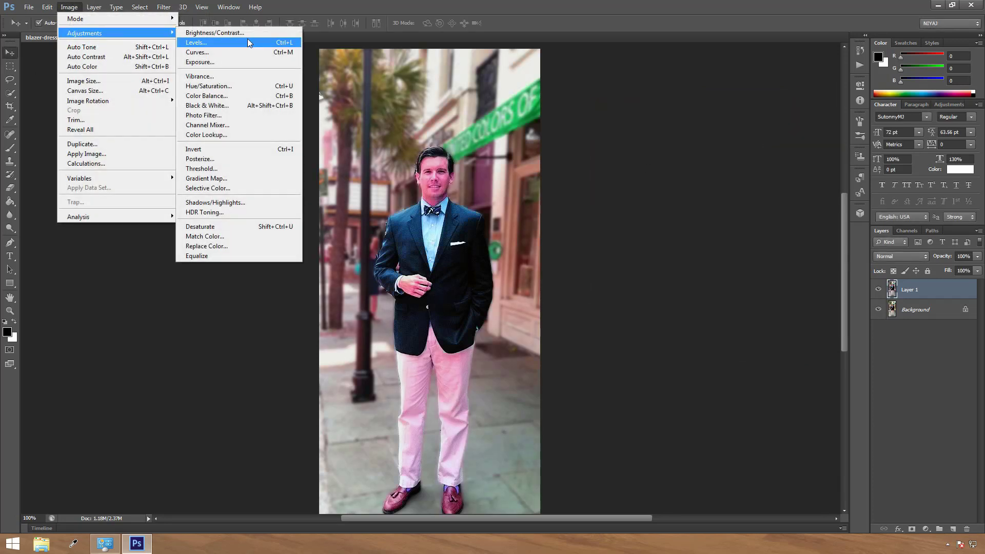
{"action": "left_click", "coordinate": [232, 115]}
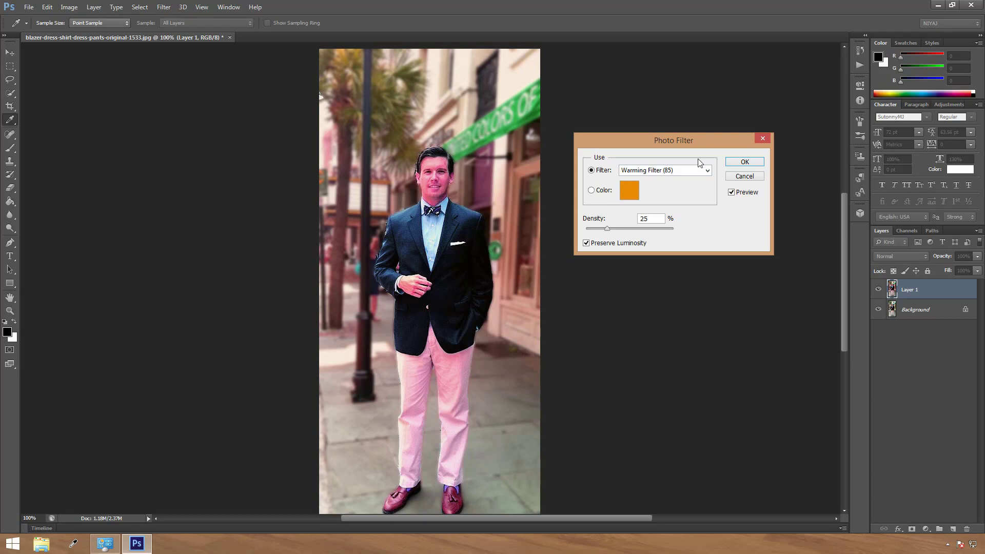
{"action": "left_click", "coordinate": [707, 171]}
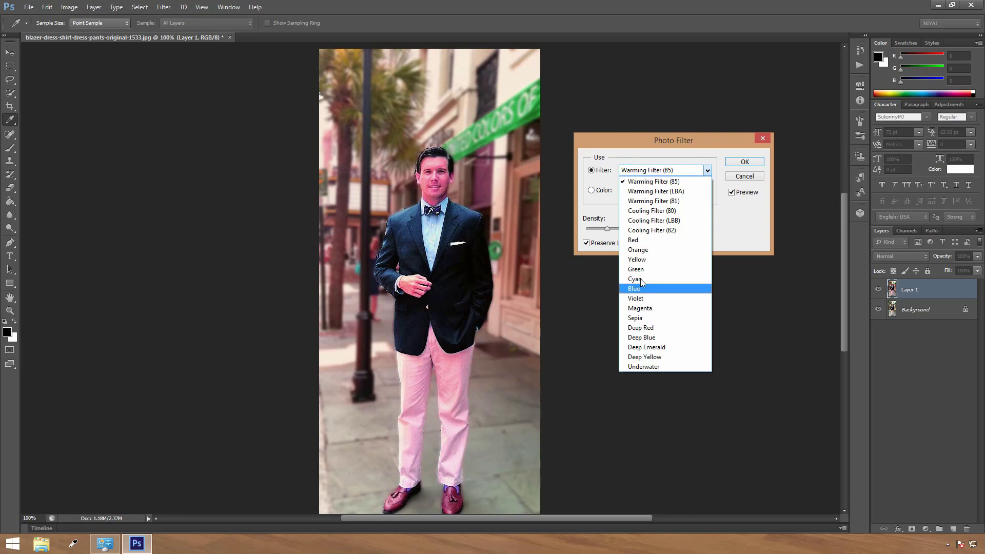
{"action": "left_click", "coordinate": [650, 212]}
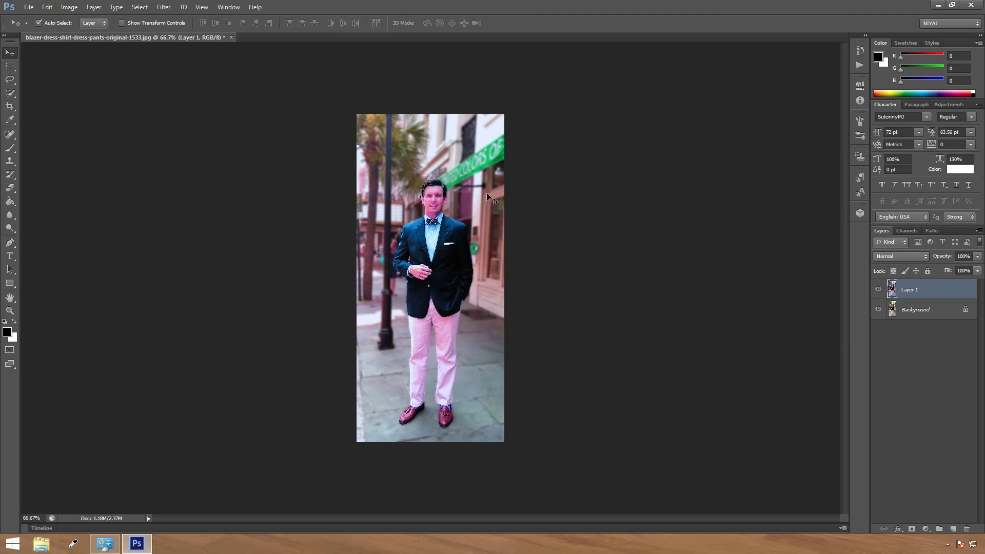
Zoom the cooled photo to 100% and bring up the Image > Adjustments list.
{"action": "scroll", "coordinate": [607, 187], "scroll_direction": "up", "scroll_amount": 1}
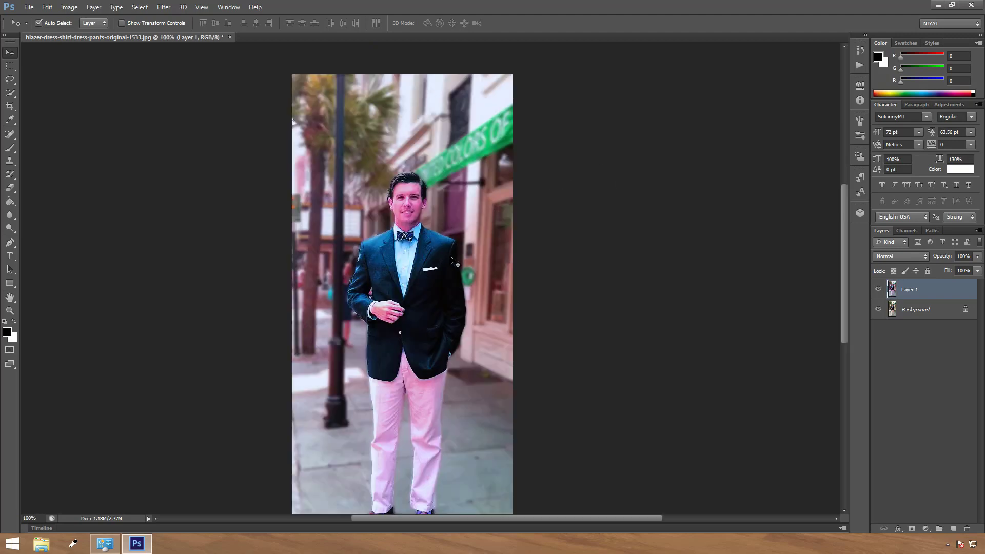
{"action": "scroll", "coordinate": [454, 262], "scroll_direction": "down", "scroll_amount": 2}
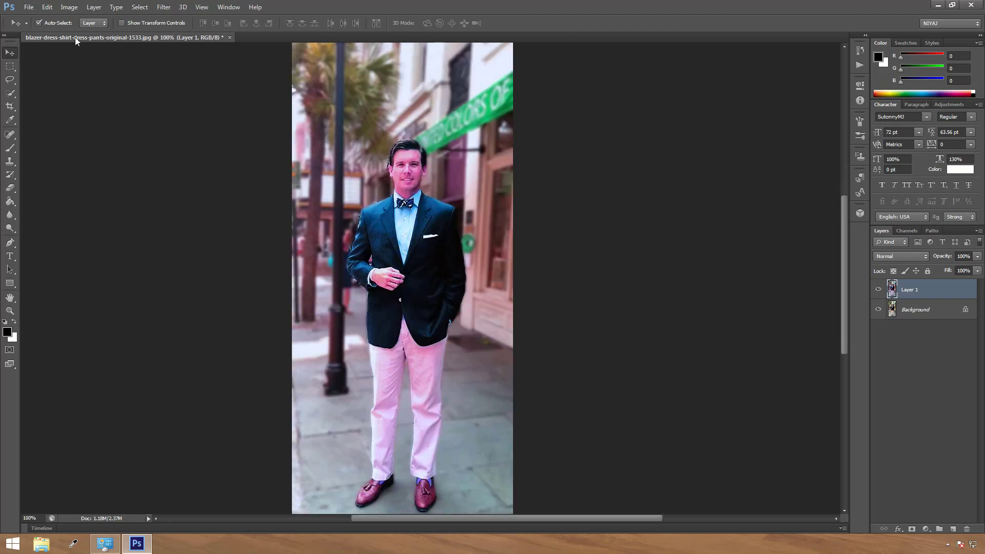
{"action": "left_click", "coordinate": [68, 7]}
{"action": "mouse_move", "coordinate": [94, 34]}
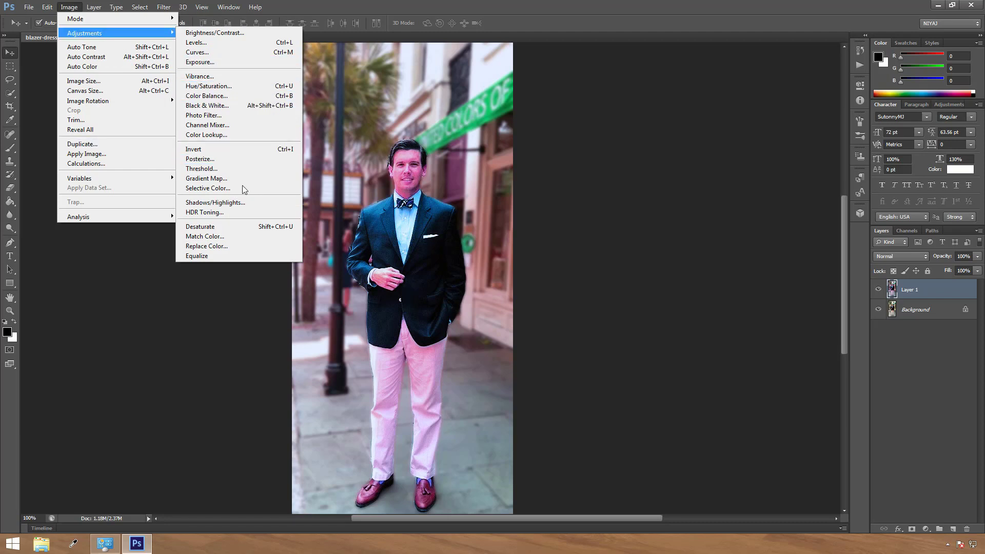
{"action": "left_click", "coordinate": [225, 246]}
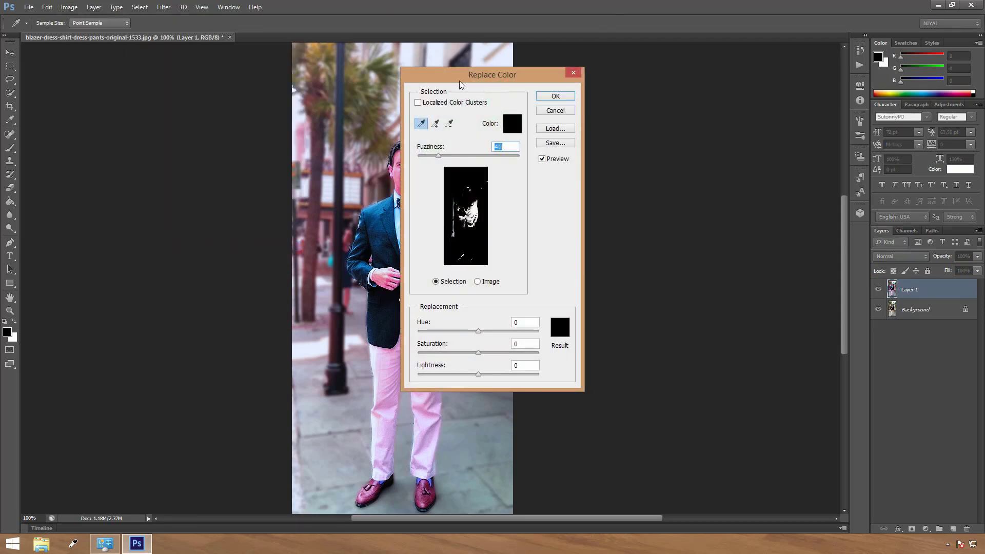
{"action": "left_click_drag", "start_coordinate": [463, 75], "coordinate": [590, 52]}
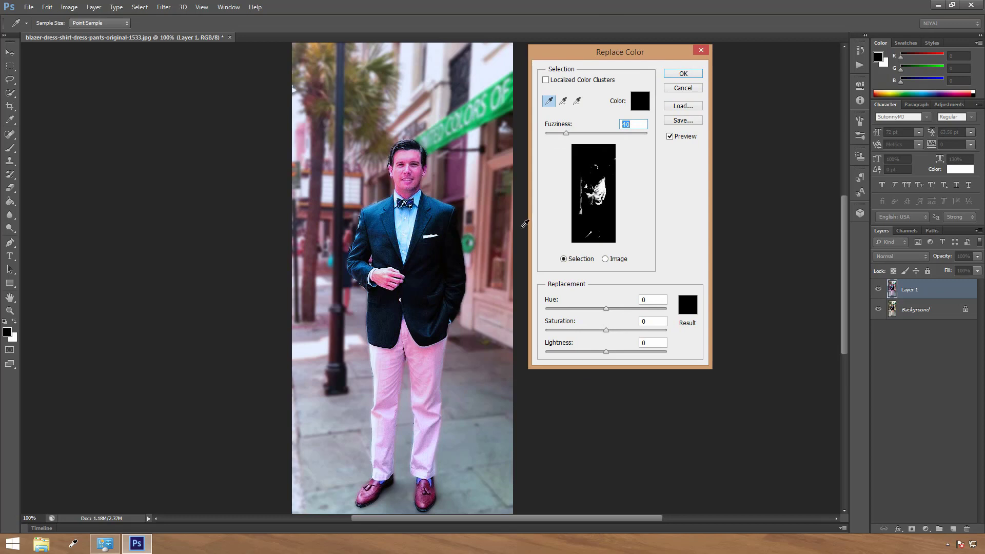
{"action": "left_click_drag", "start_coordinate": [566, 133], "coordinate": [612, 132]}
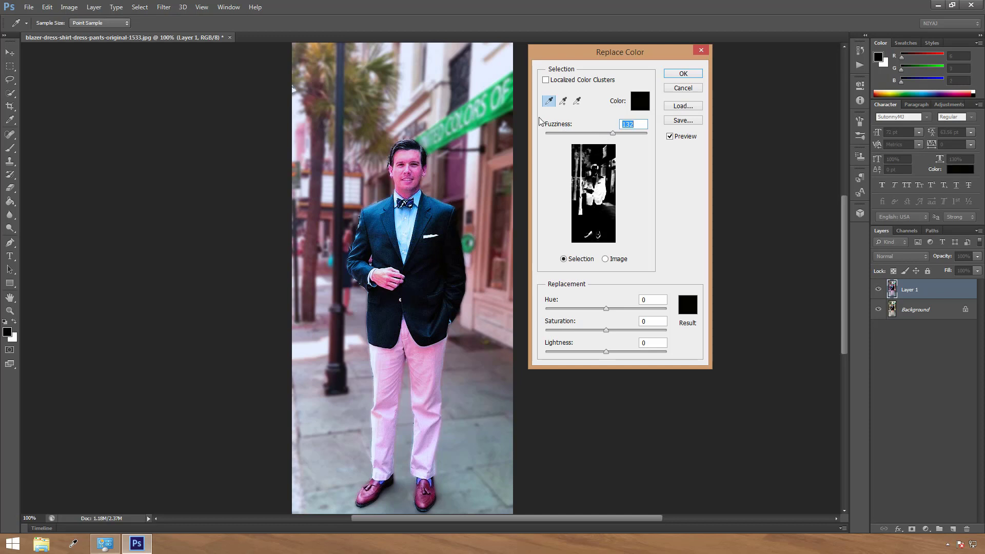
{"action": "left_click", "coordinate": [692, 88]}
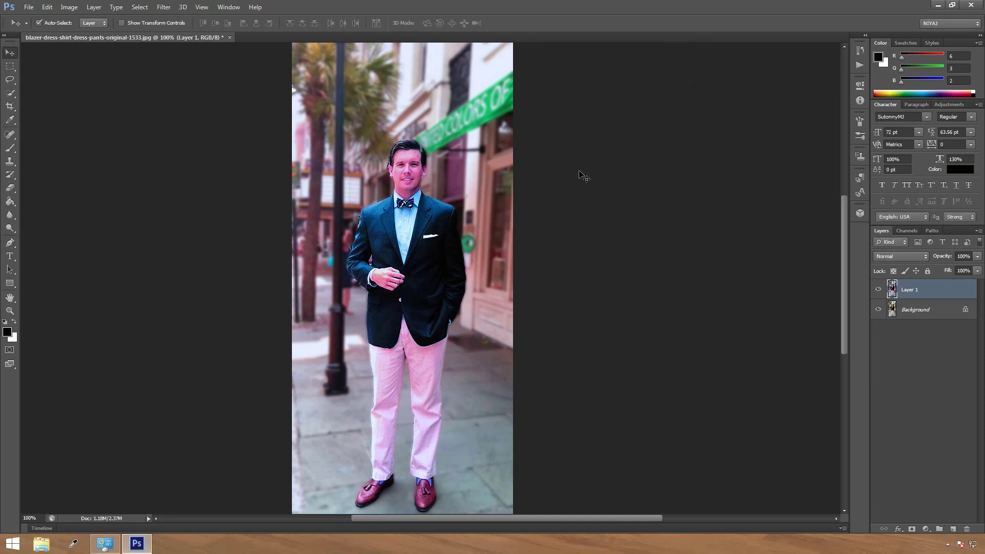